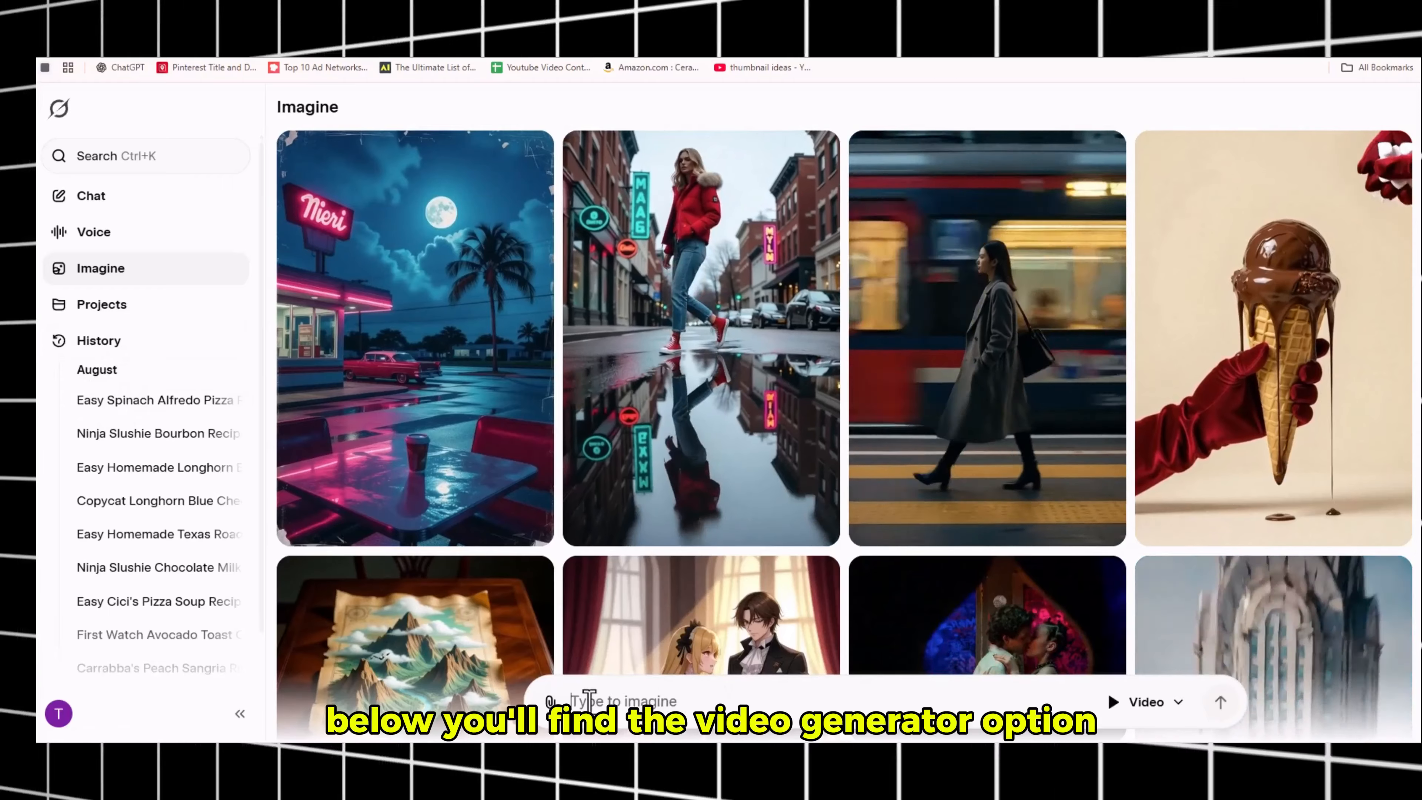
Step: Switch the Imagine generation mode from video to Image
left_click(1180, 703)
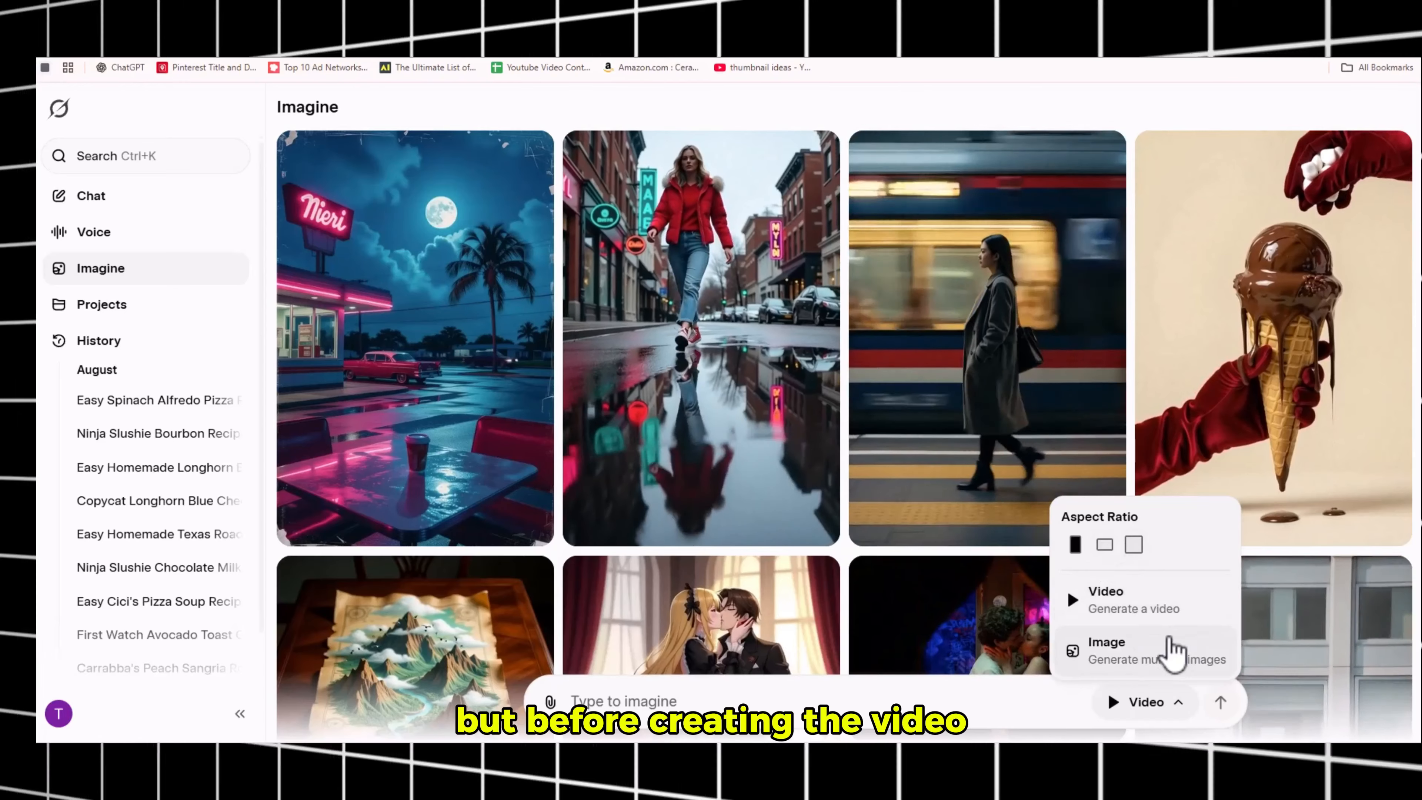
left_click(1147, 650)
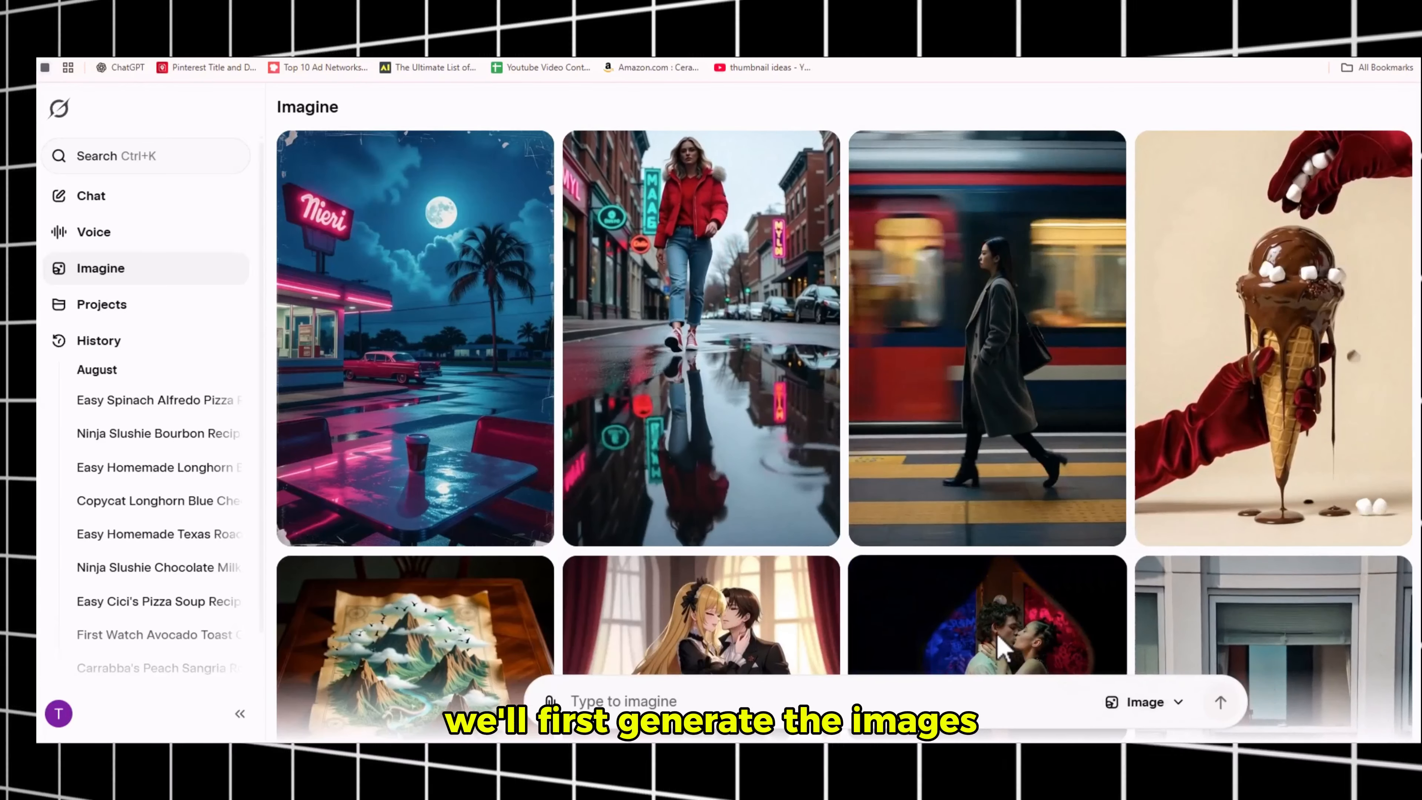
scroll(479, 672, "down", 1)
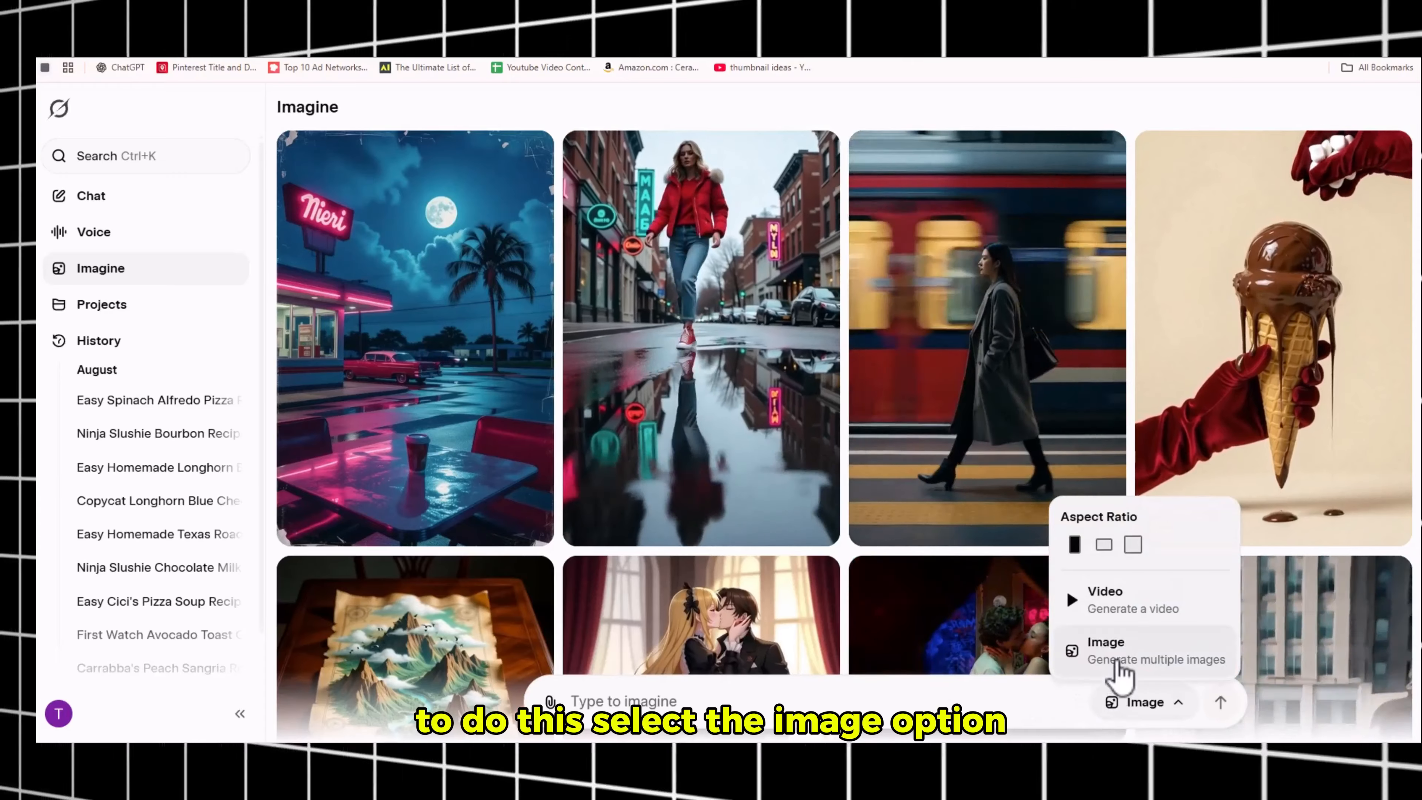
left_click(1114, 658)
Step: Generate images from a 16:9 cinematic prompt of a tired young woman in a denim jacket threading film through a vintage projector
left_click(750, 700)
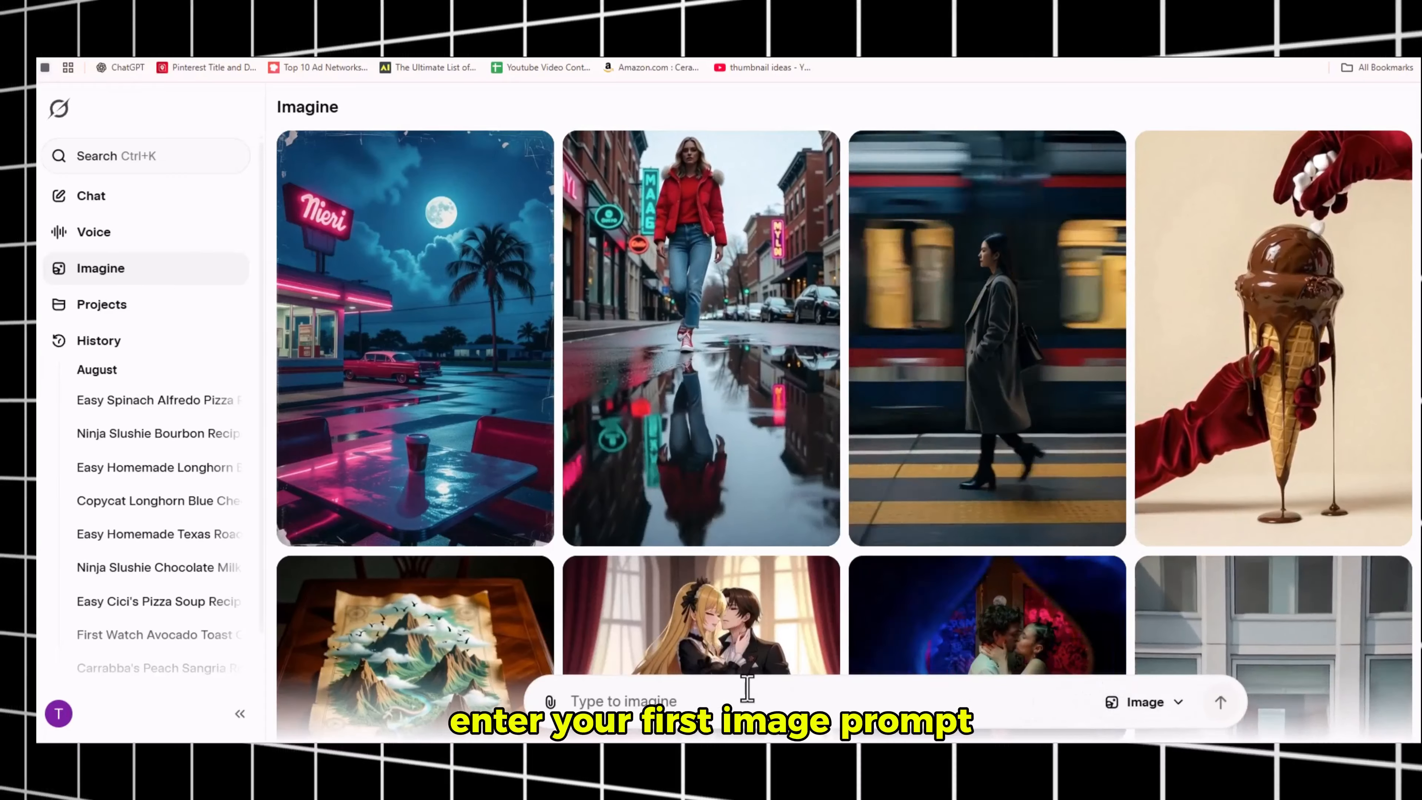
type("Lena Vargas, a young woman with tired eyes, dark hair tied back, and a worn denim jacket, threads an old film reel through a vintage projector in the nearly empty theater’s projection booth. She moves with slow, practiced precision, her expression focused yet emotionally distant. Dust floats in the narrow beam of light cutting across the cramped booth. The environment is cluttered with metal film canisters, flickering indicator lights, and peeling paint on the walls. The camera captures a medium close-up as warm, dim tungsten light from the projector contrasts with the cool city glow leaking in through a small window. live-action cinematic film style, ultra-realistic, 4K resolution, dramatic lighting, shallow depth of field, high dynamic range, film-grade color grading, 16:9 aspect ratio")
left_click(717, 676)
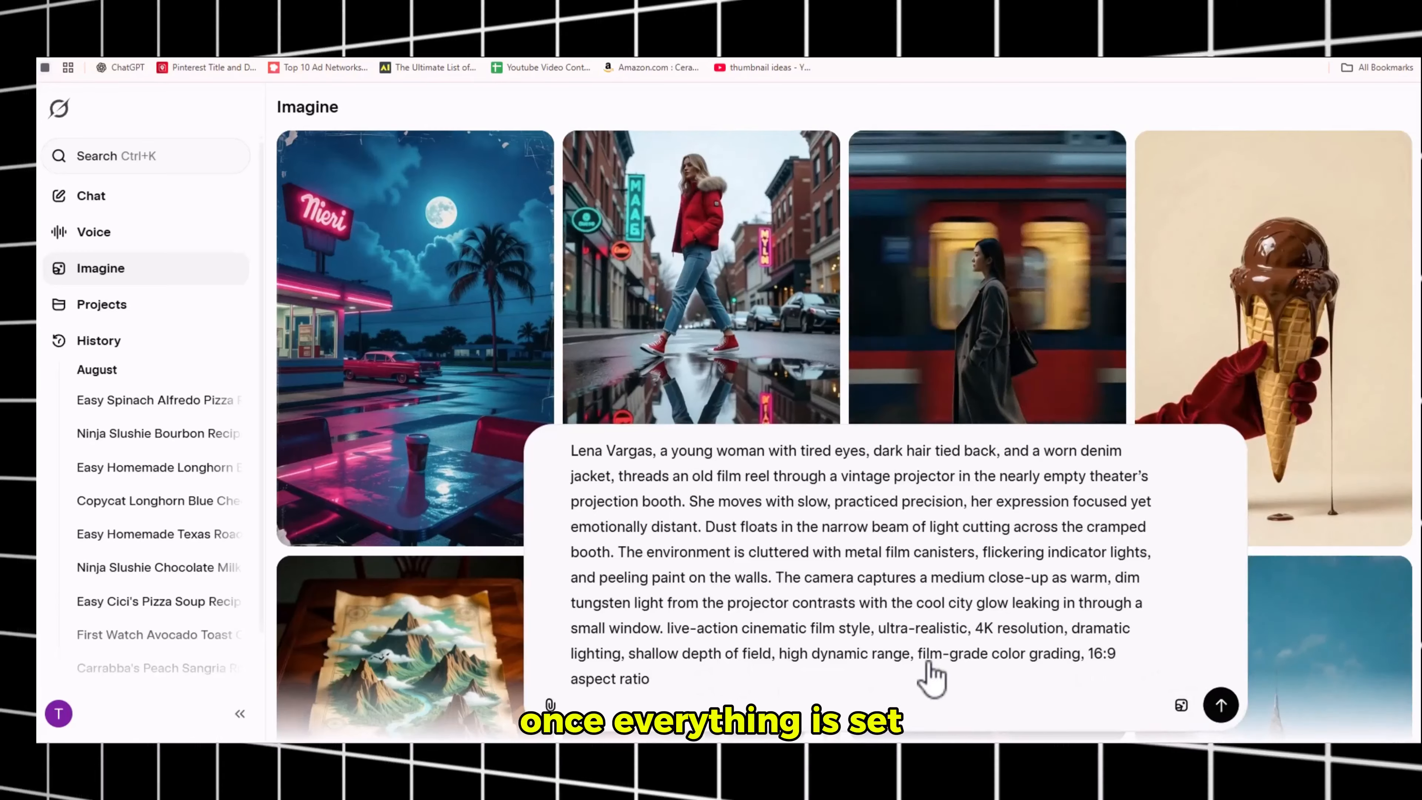
left_click(1220, 704)
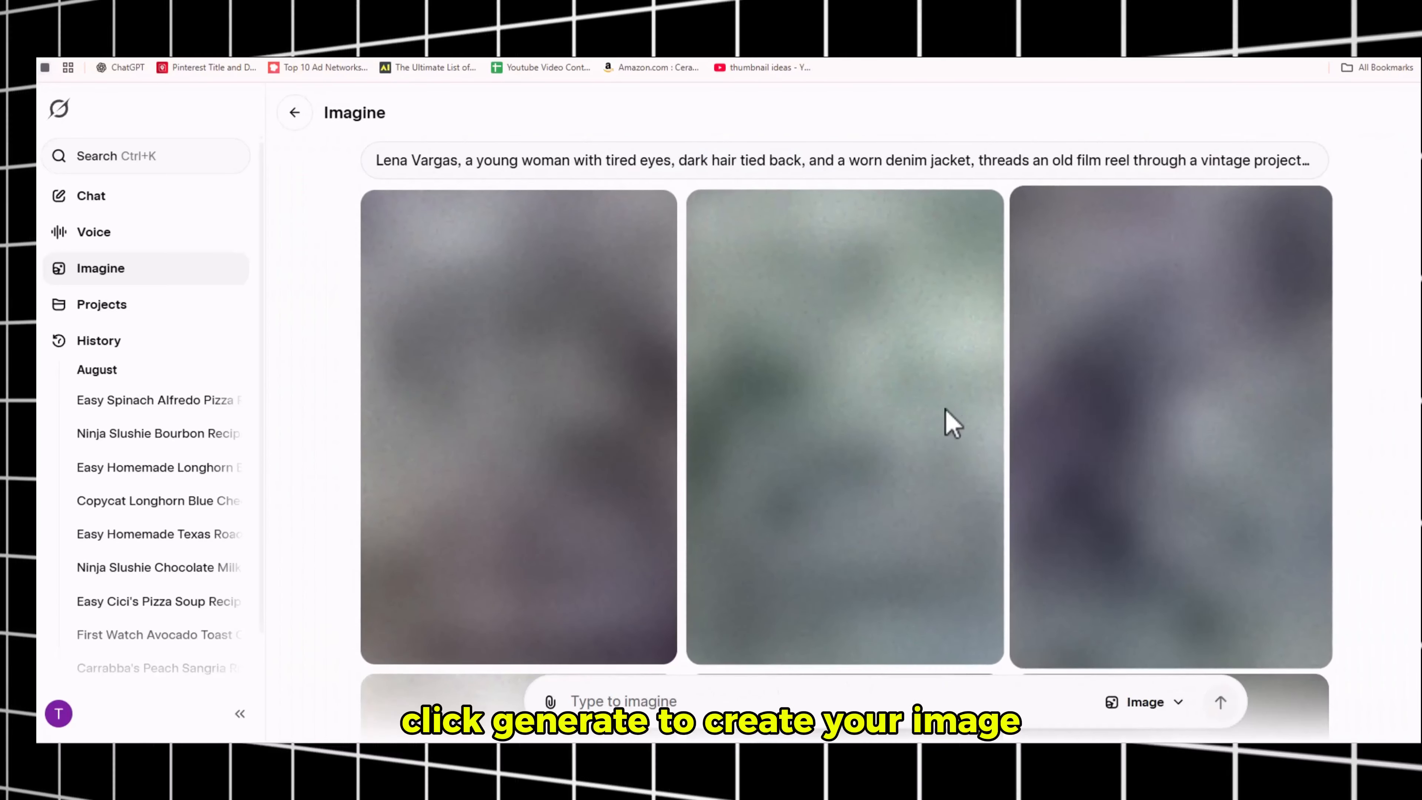
Step: Look through the generated projection-booth images to compare the woman's pose, lighting and film reel
scroll(876, 437, "down", 5)
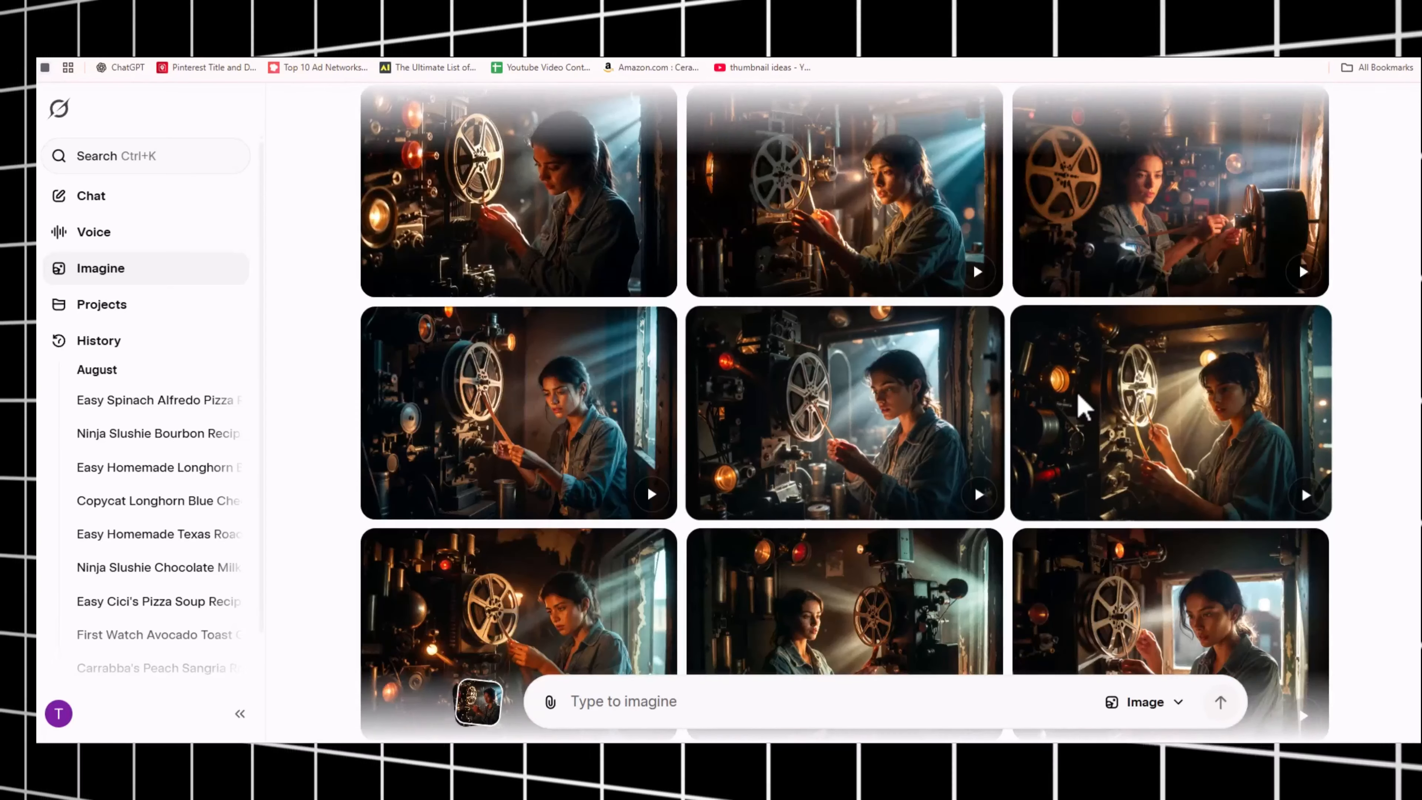
scroll(1175, 428, "down", 4)
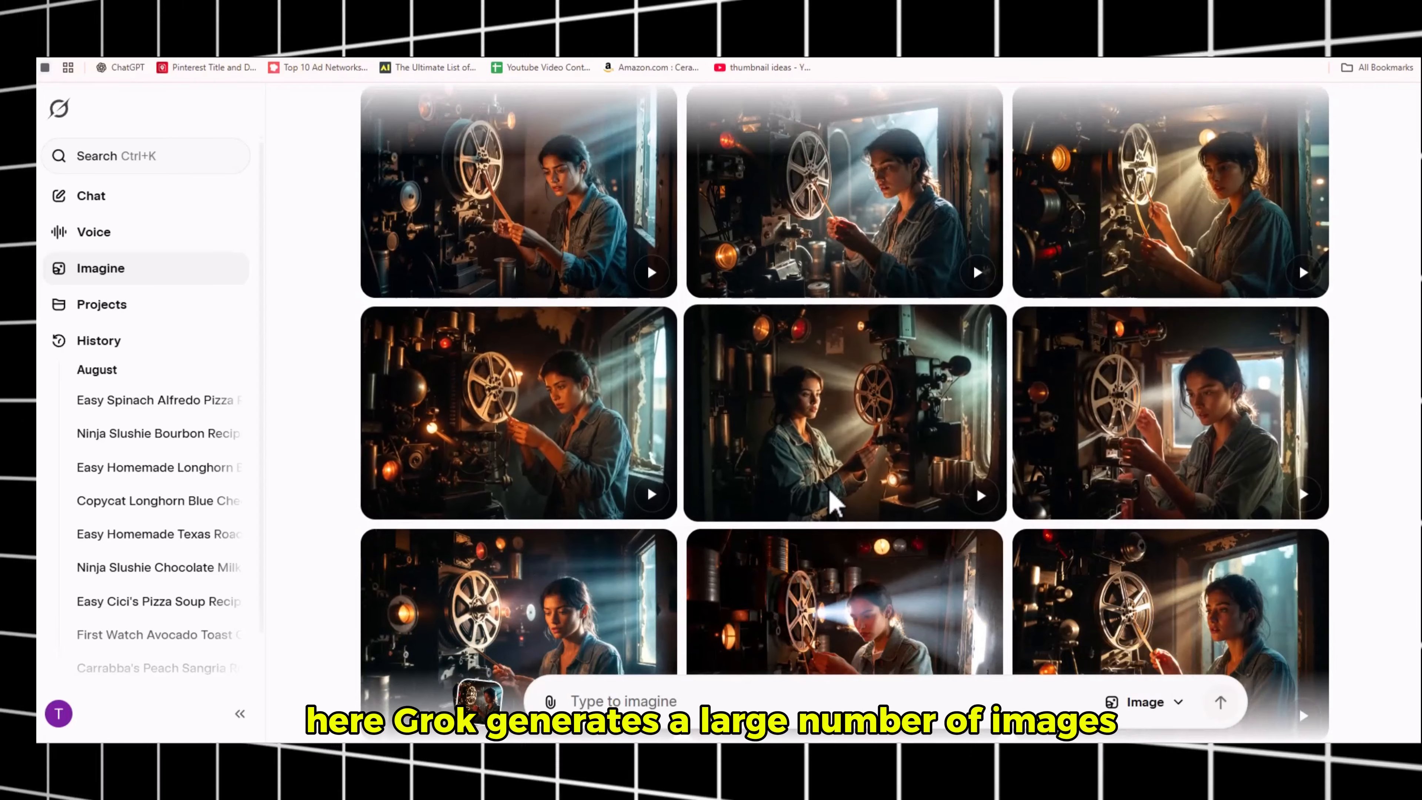
scroll(796, 507, "down", 3)
scroll(896, 521, "down", 5)
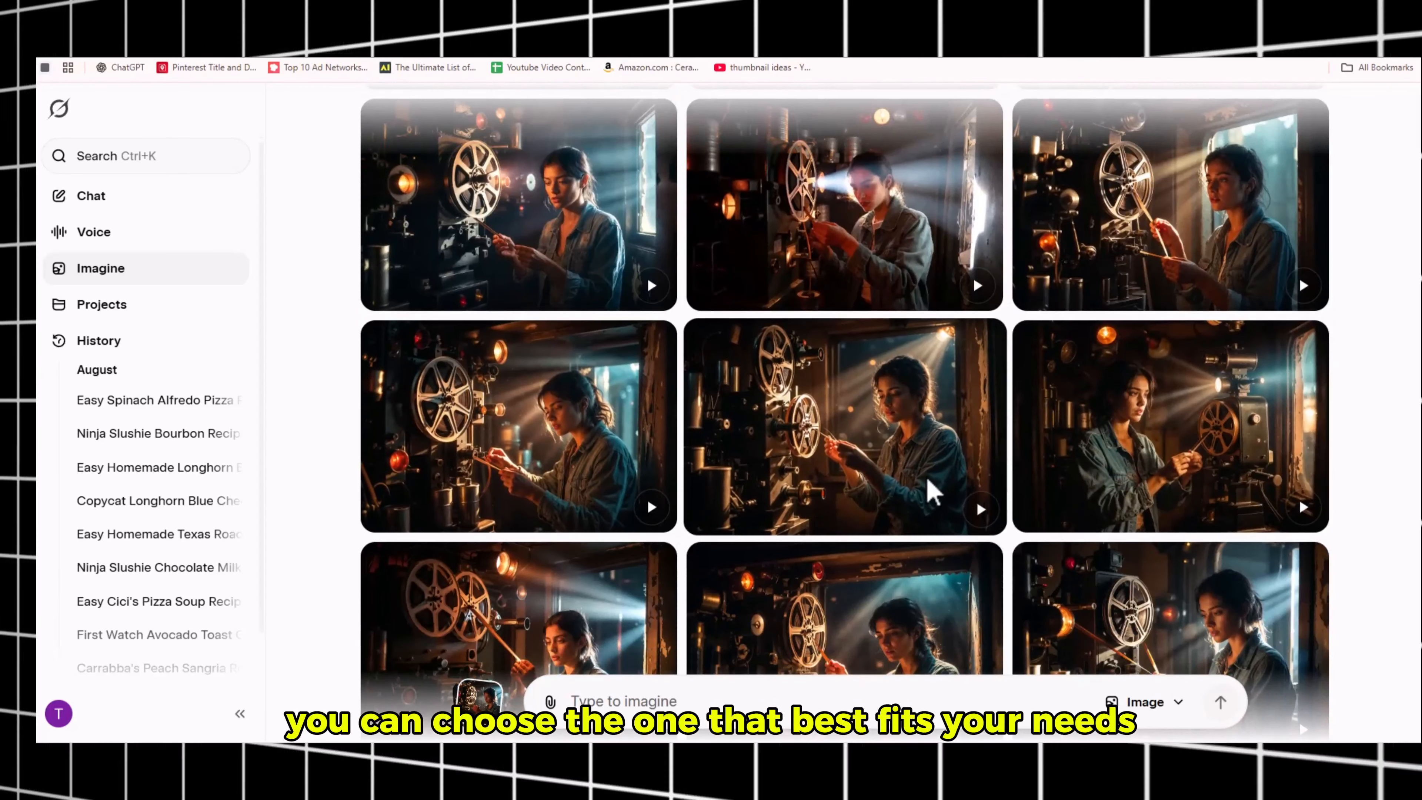
scroll(895, 498, "down", 4)
scroll(1191, 510, "down", 8)
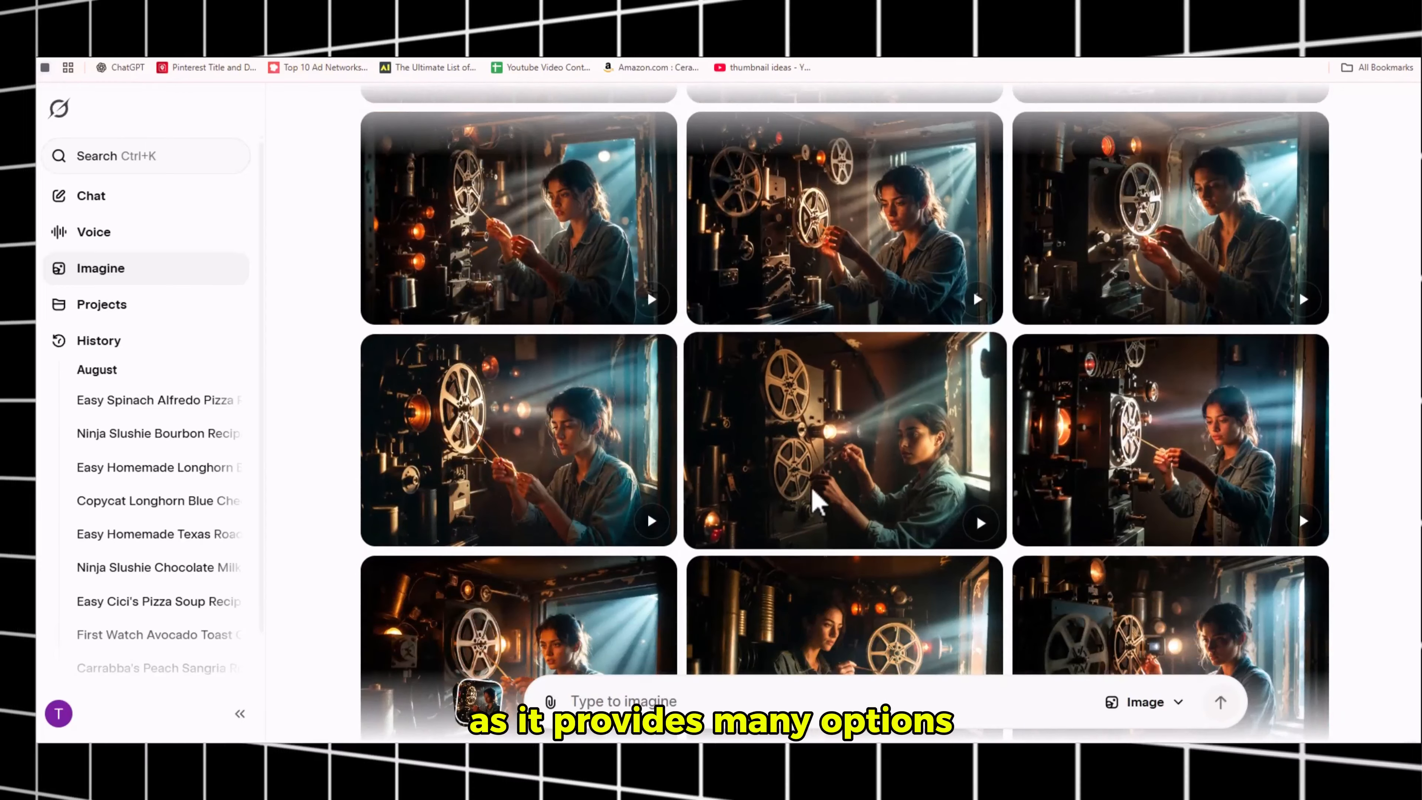
scroll(840, 499, "down", 4)
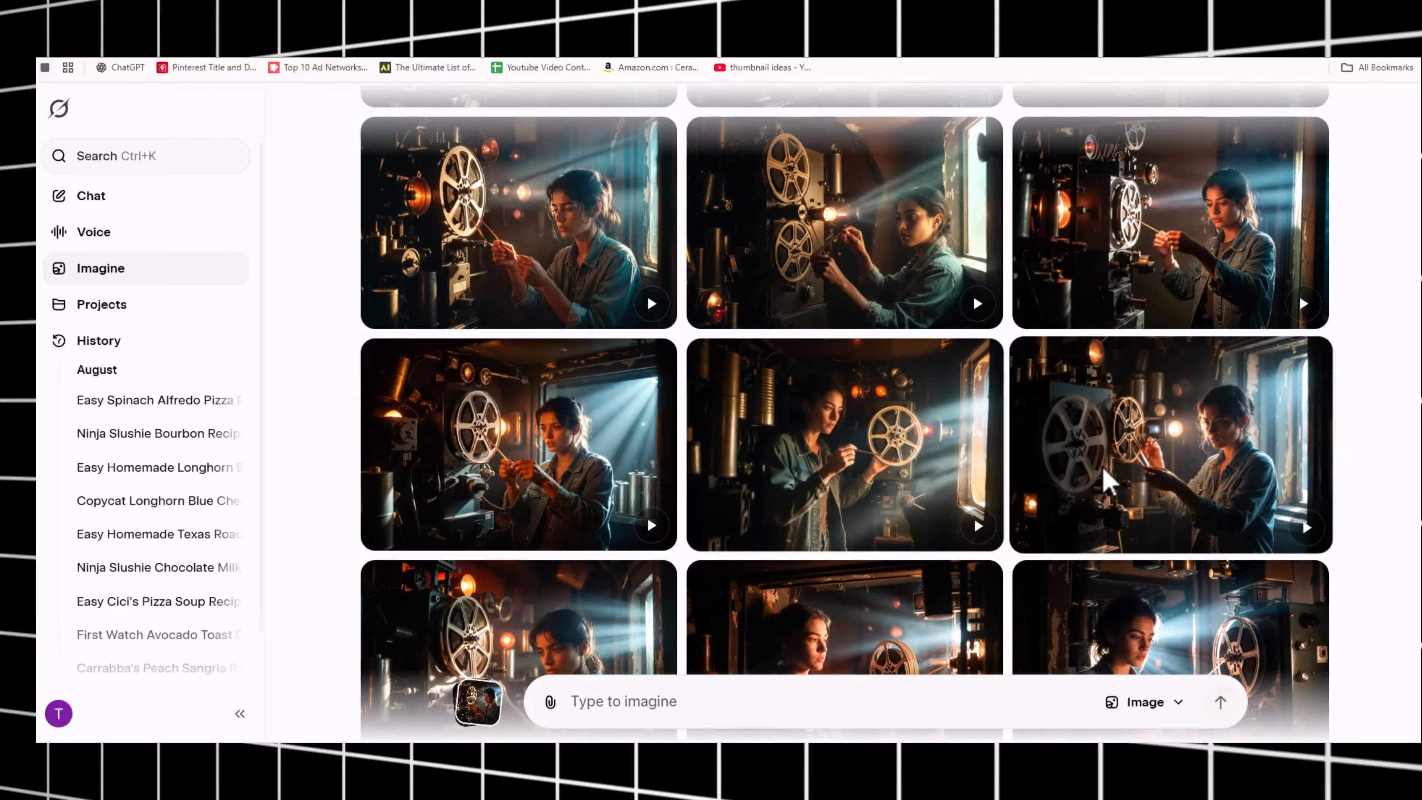
scroll(1101, 465, "down", 5)
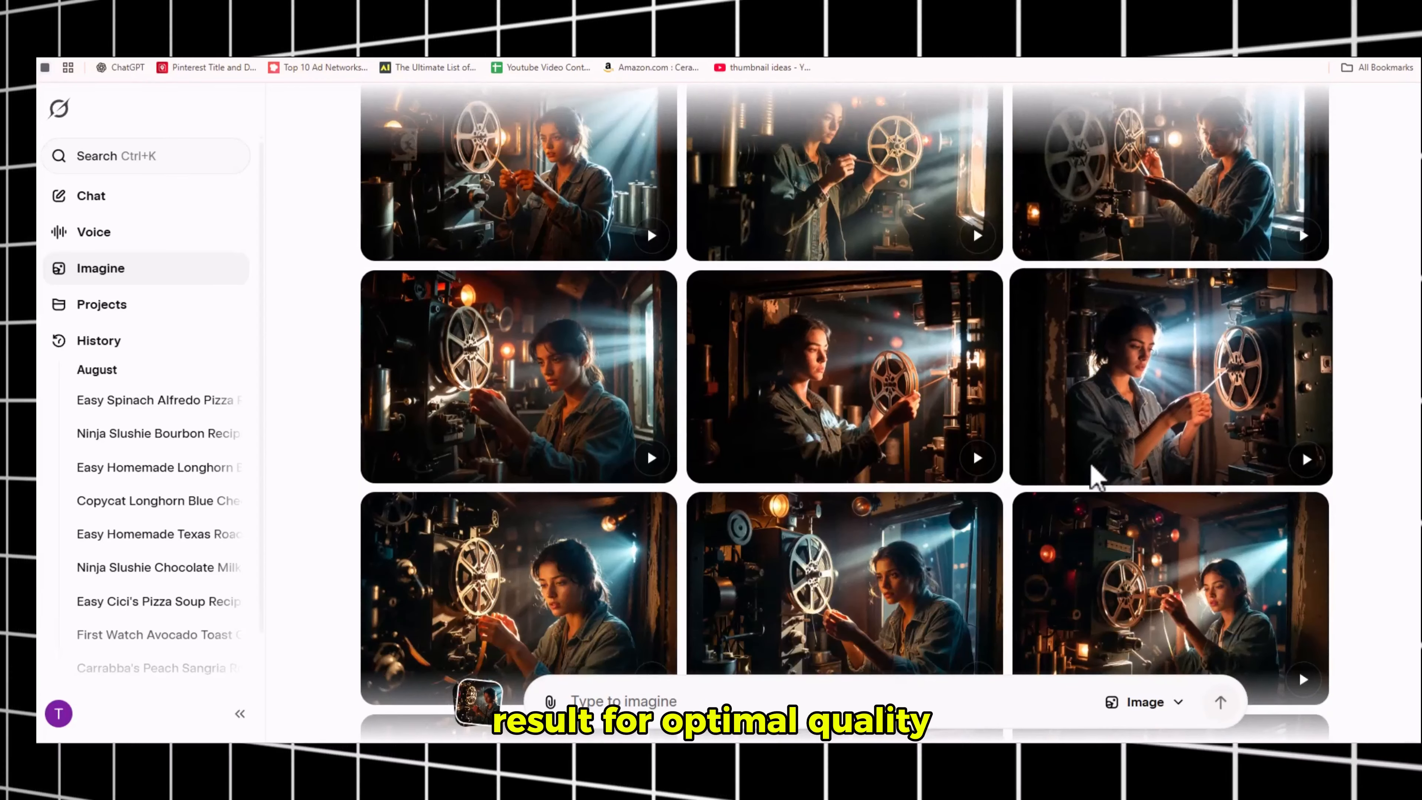
scroll(1098, 477, "down", 3)
scroll(1084, 469, "down", 4)
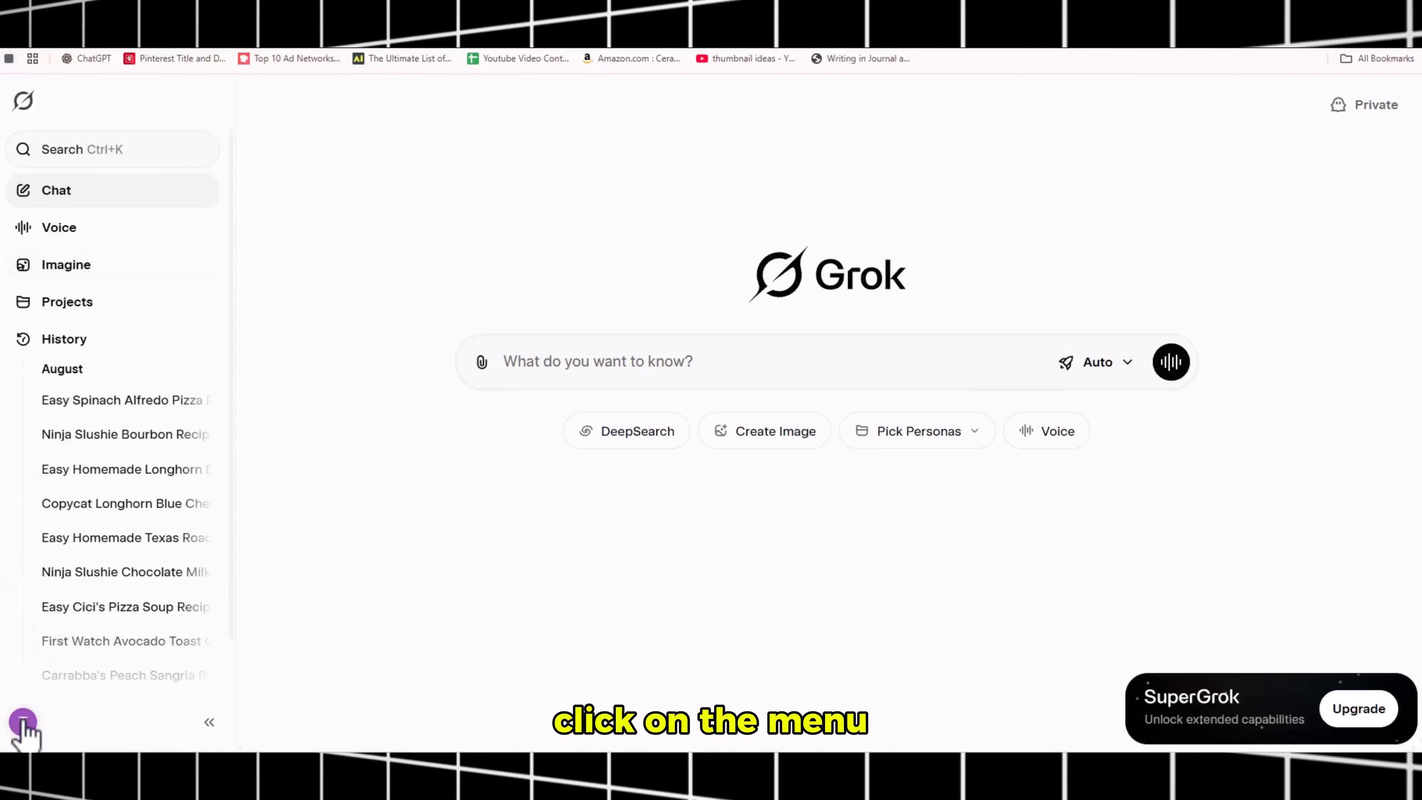
Step: Turn off Enable Automatic Video Generation in Grok's Behavior settings
left_click(23, 723)
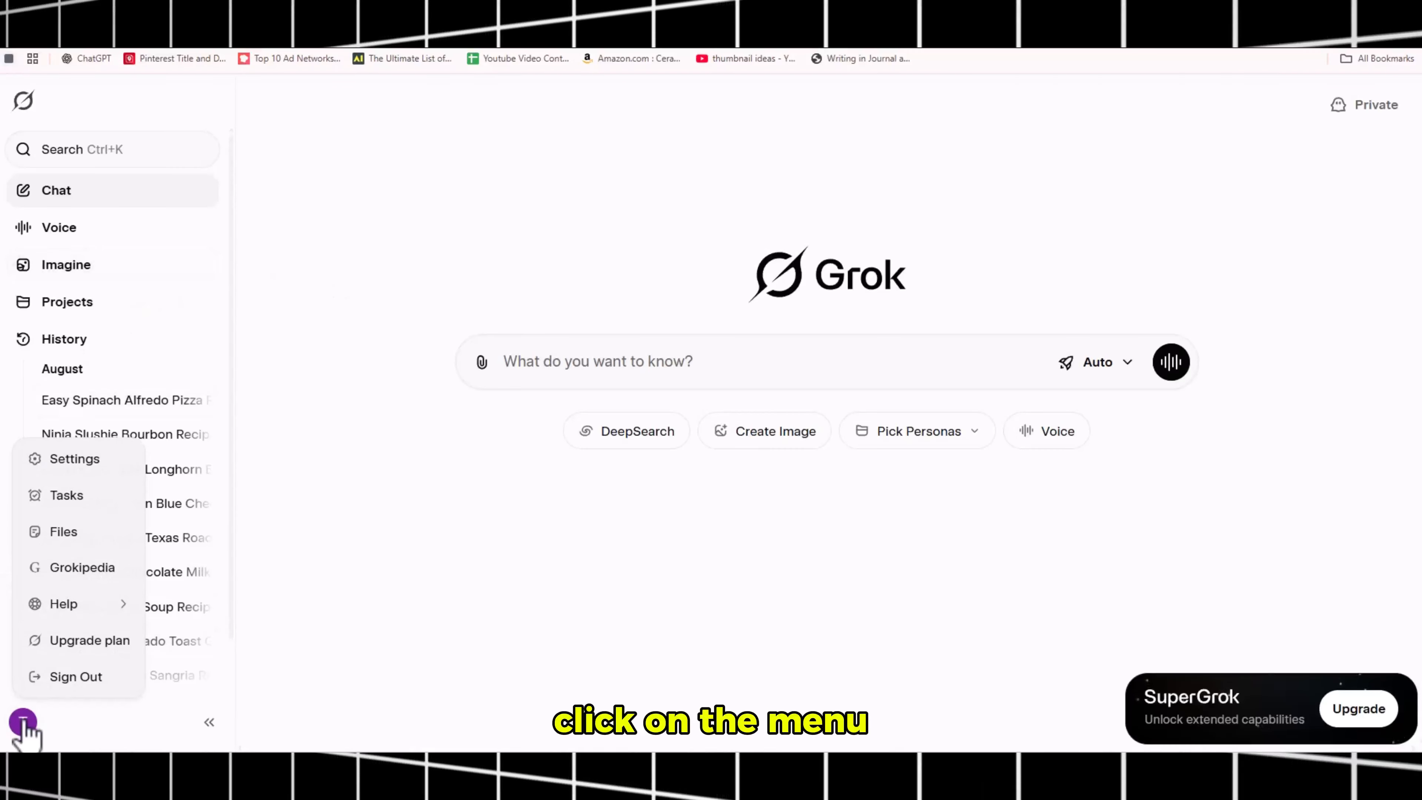
left_click(74, 460)
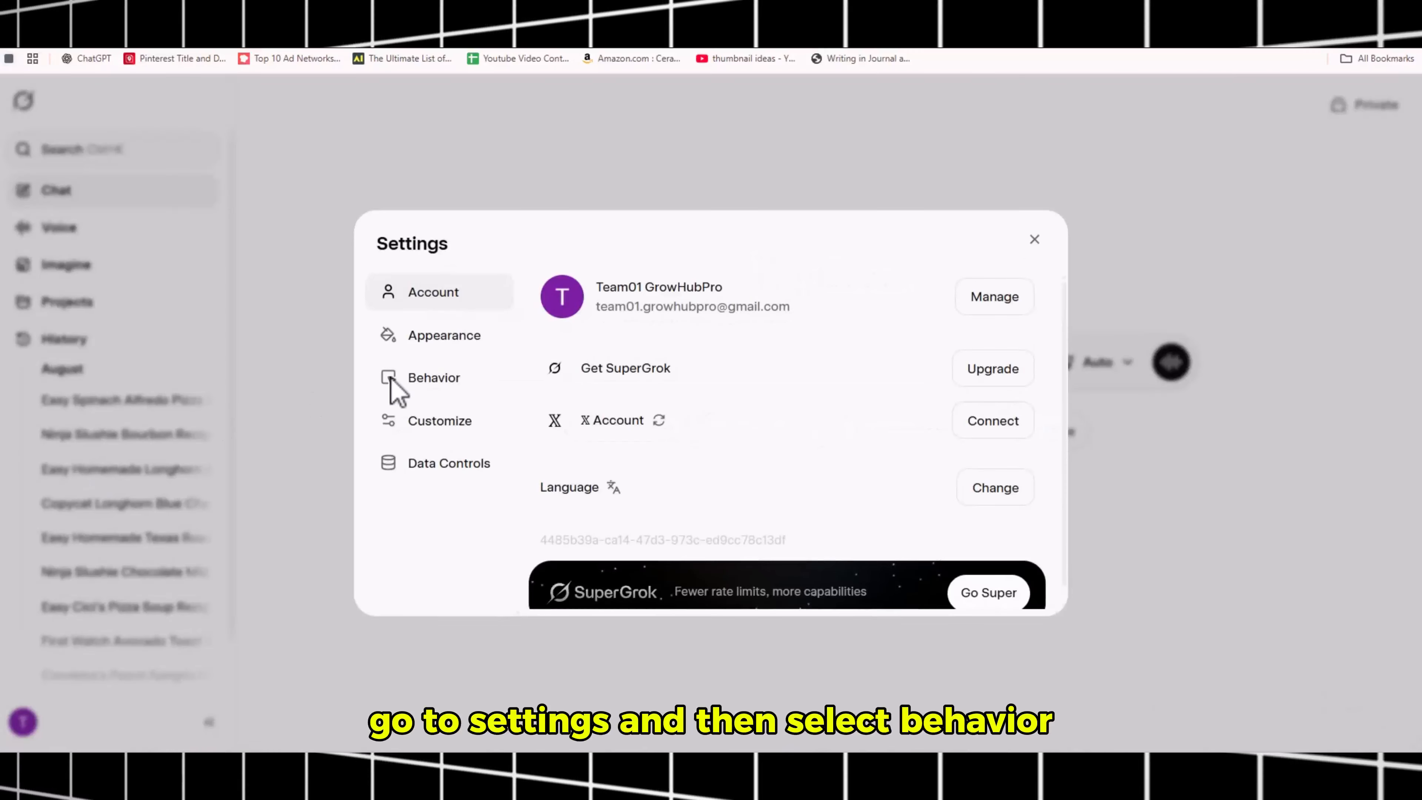
left_click(420, 378)
scroll(650, 539, "down", 2)
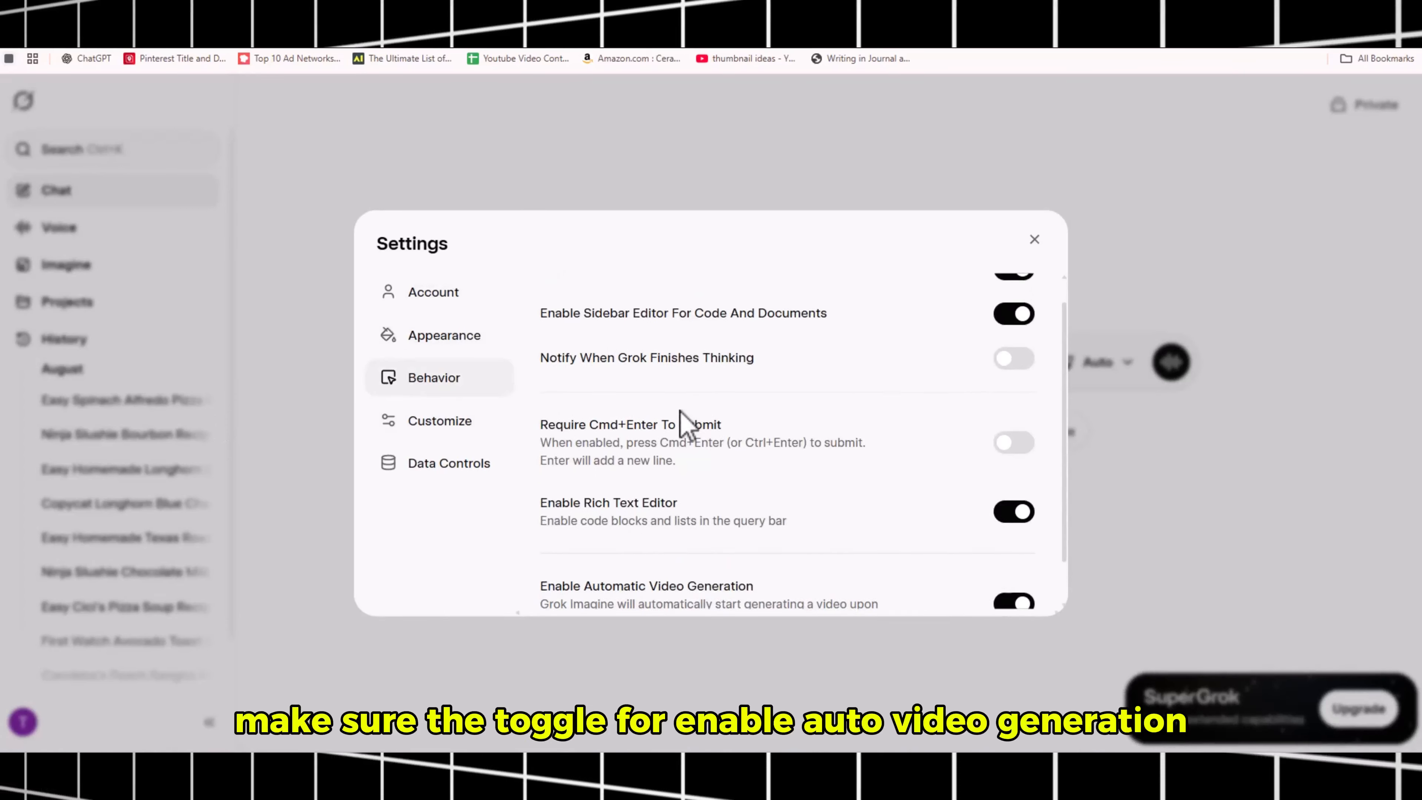
left_click(1002, 542)
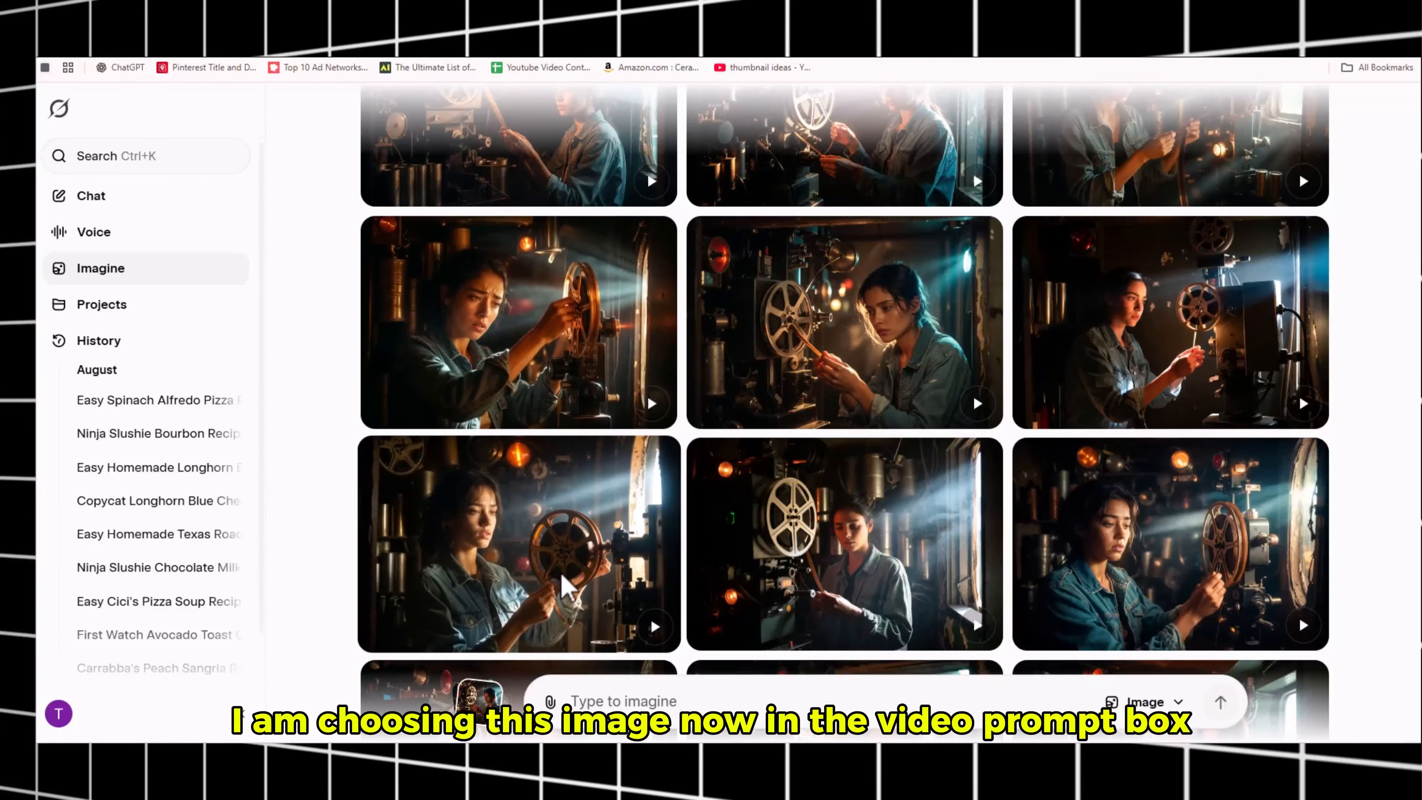
Step: Choose the image of the woman holding the brown film reel and make a video from it using the pasted projection-booth prompt
left_click(534, 608)
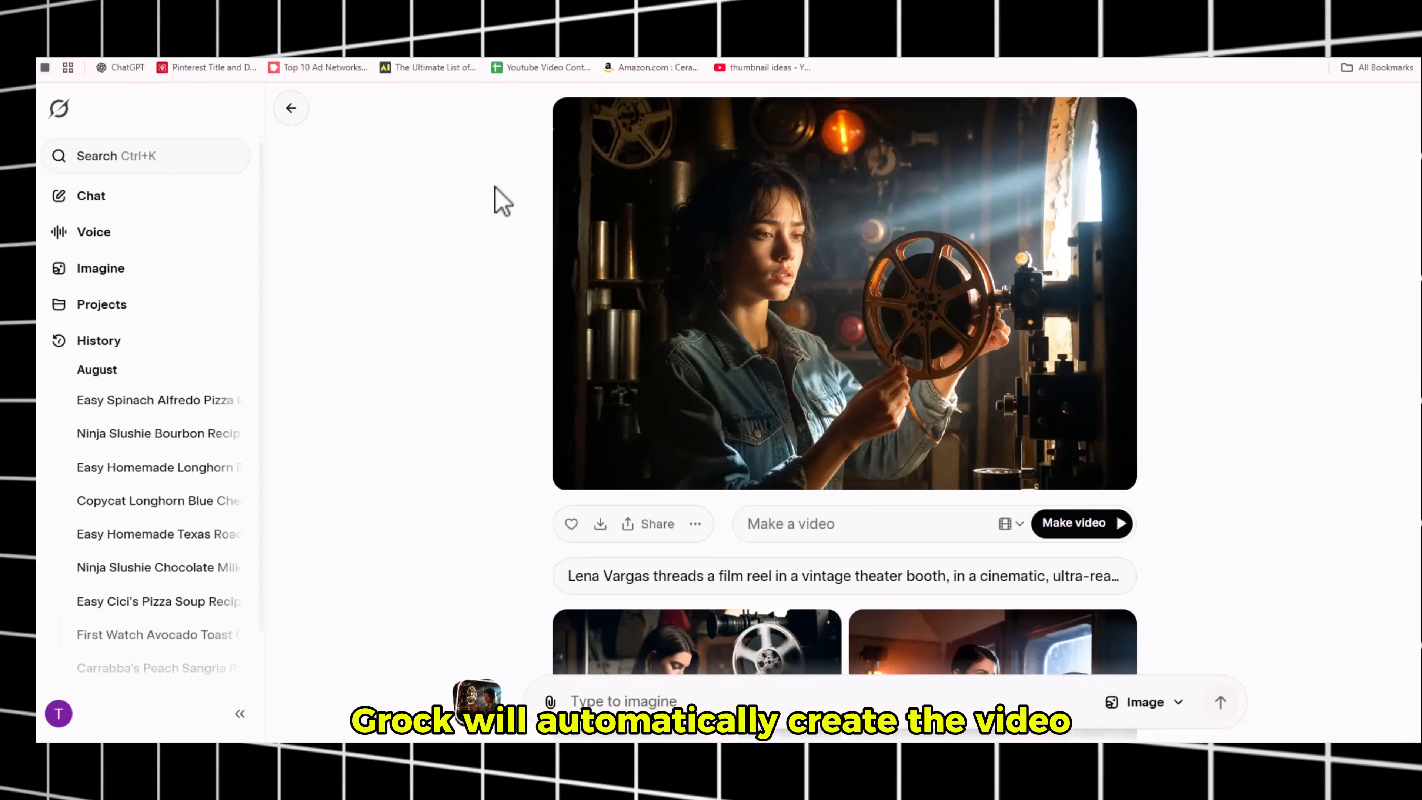
left_click(764, 524)
key("super+v")
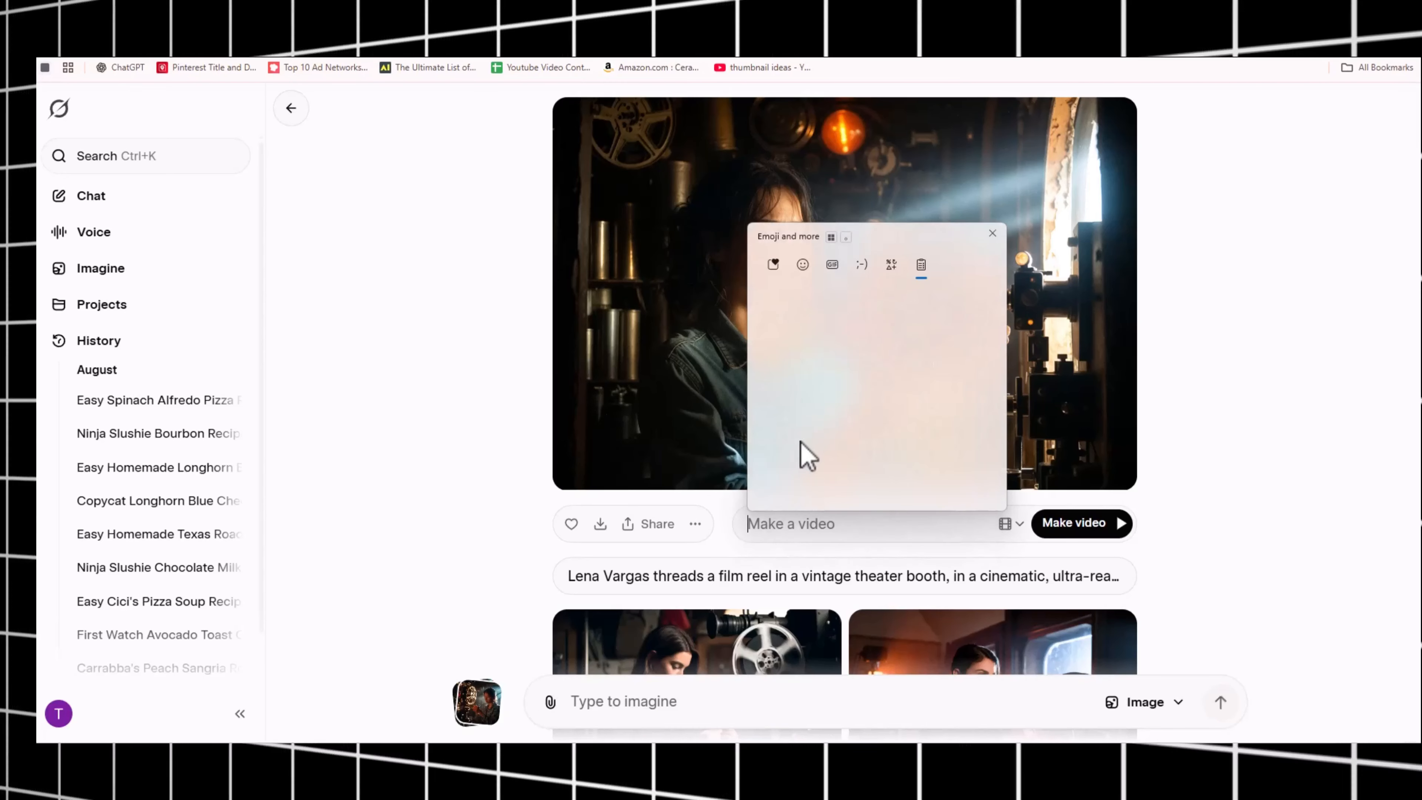
left_click(845, 353)
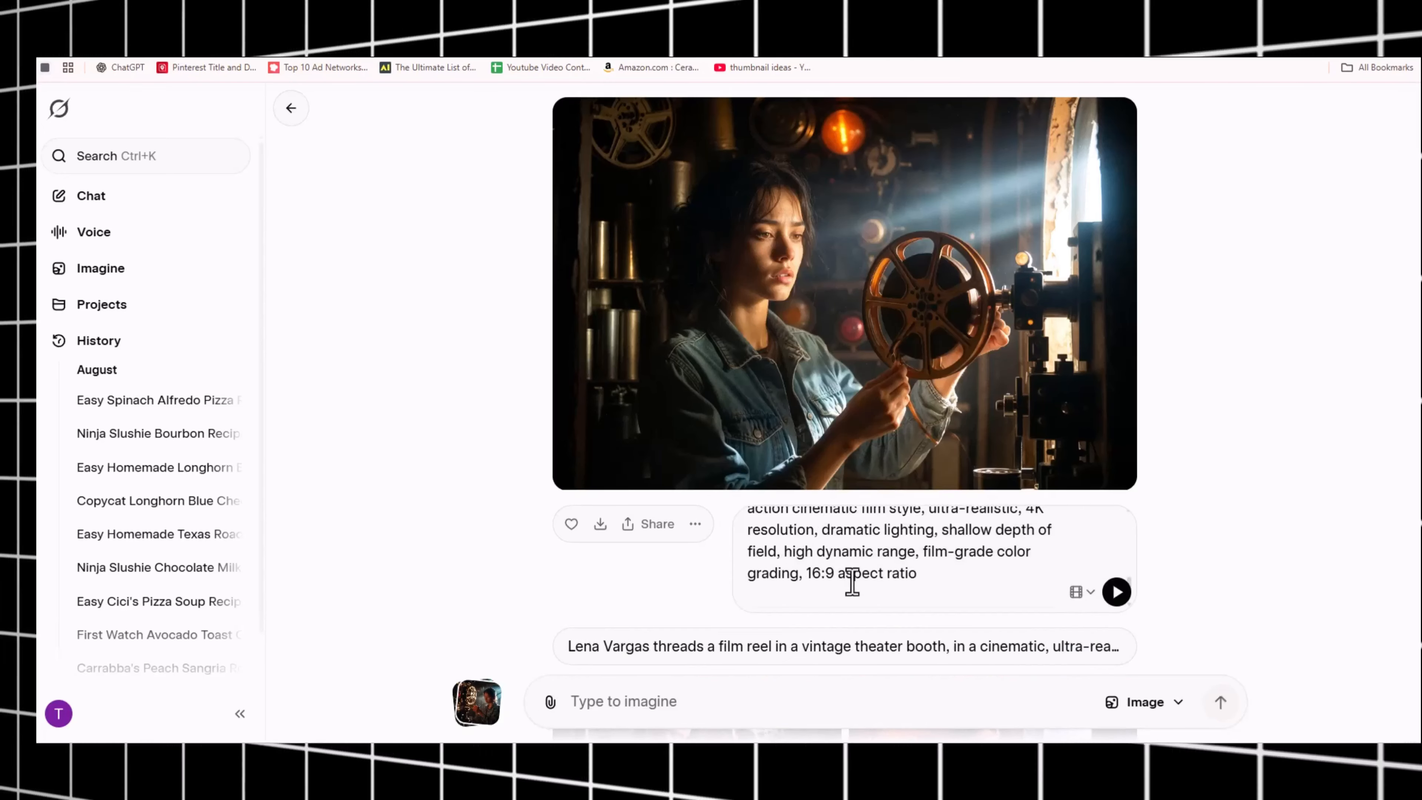
scroll(852, 583, "up", 5)
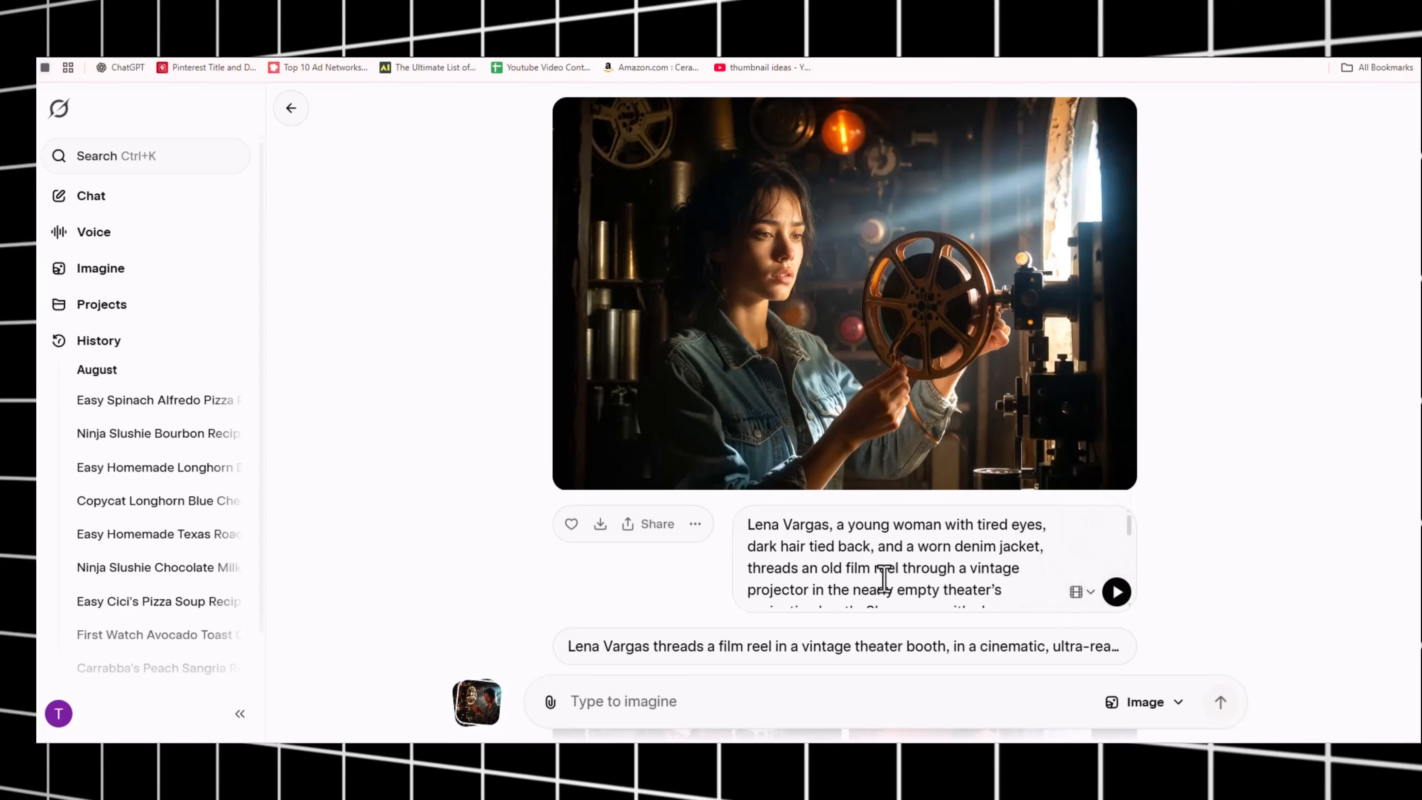
scroll(884, 578, "down", 3)
left_click(1117, 592)
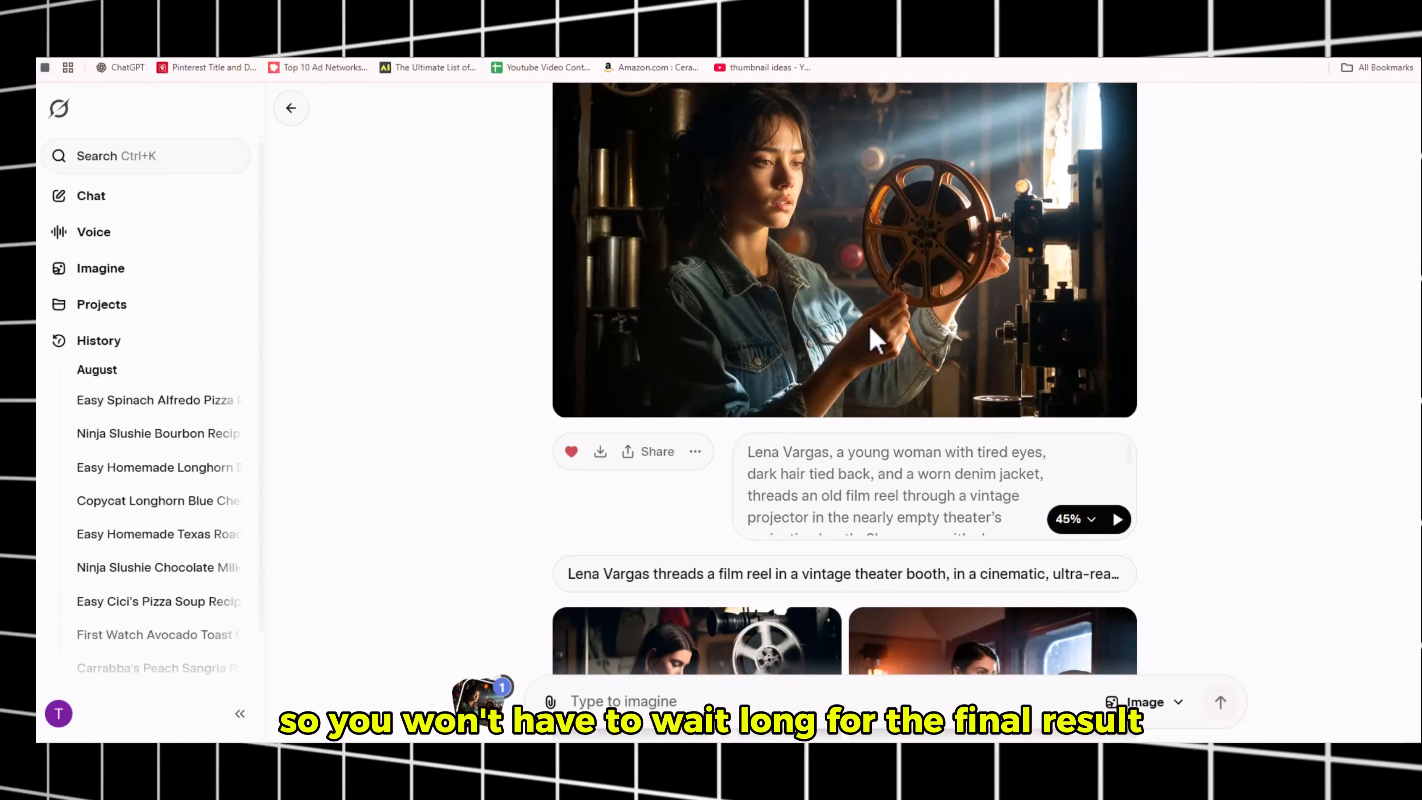
Step: Download the generated video, go to its closing frame in the media player and save a capture as the PNG Screenshot_31
scroll(885, 340, "up", 1)
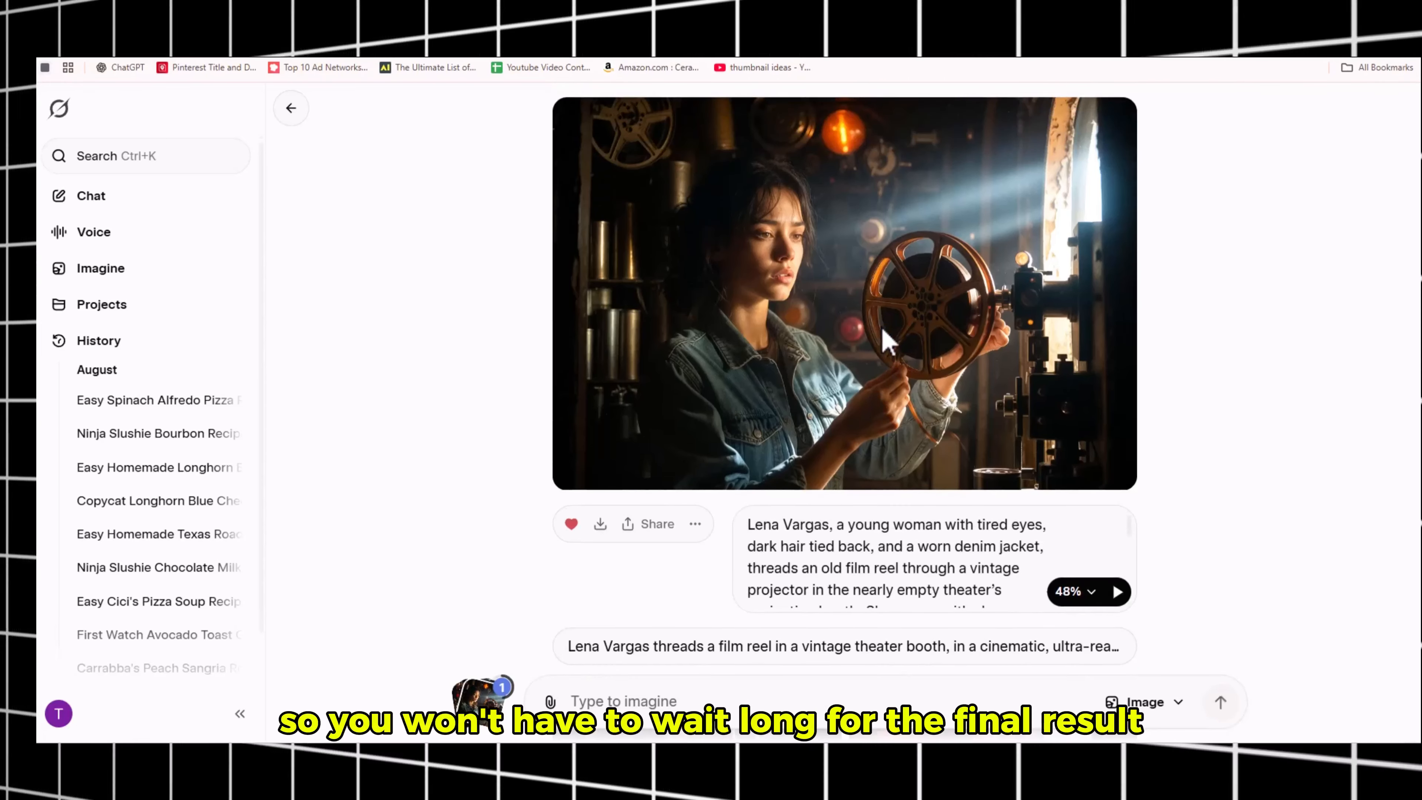
left_click(582, 467)
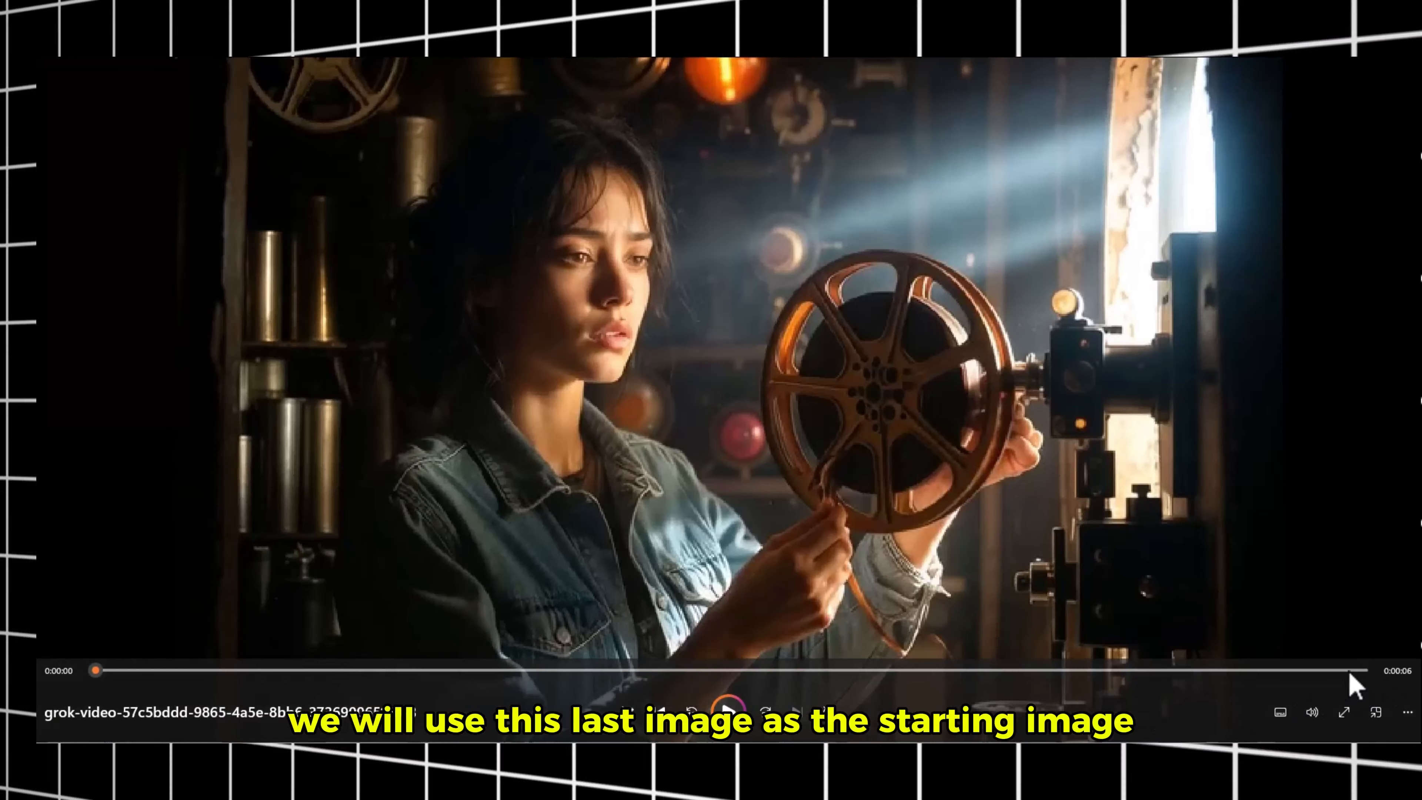
left_click(1349, 671)
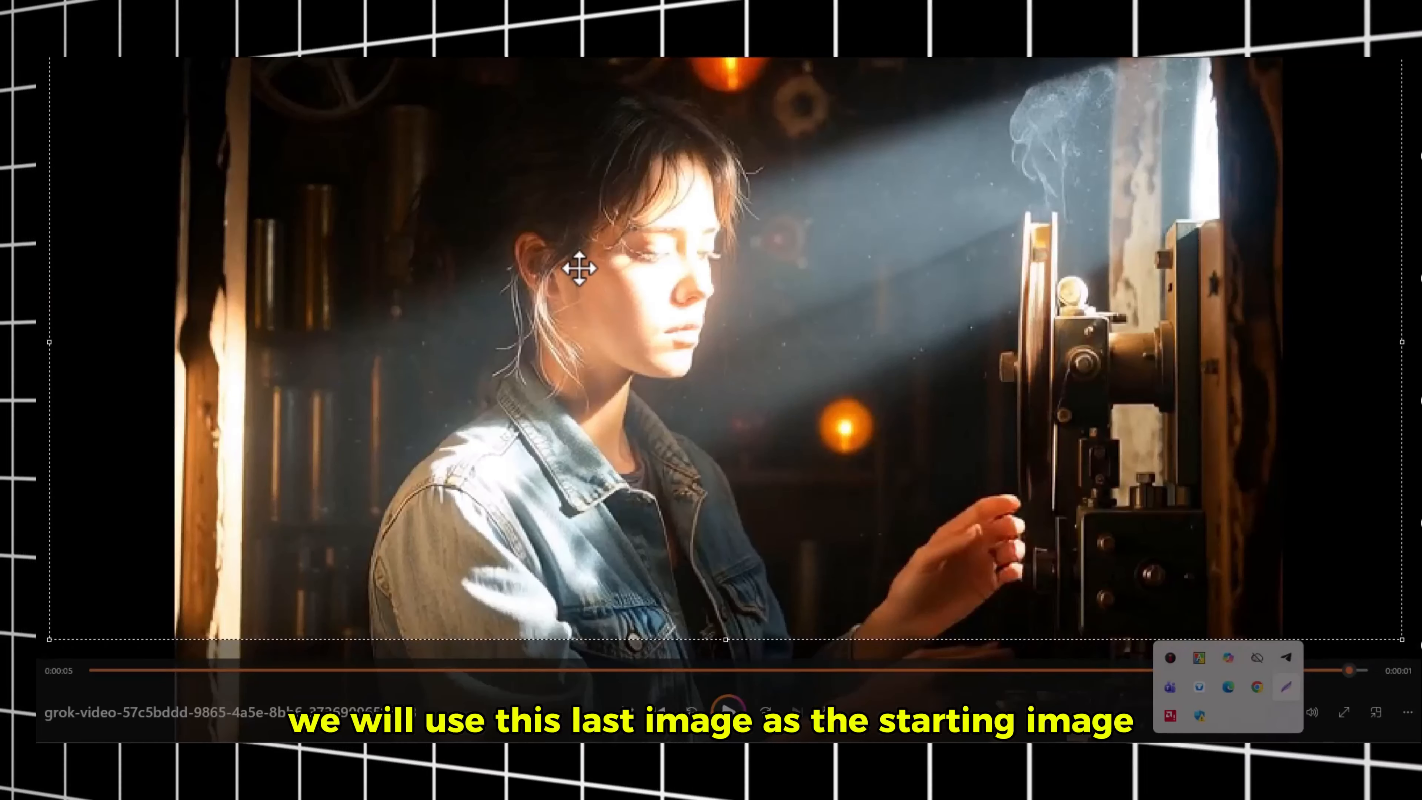
key("ctrl+s")
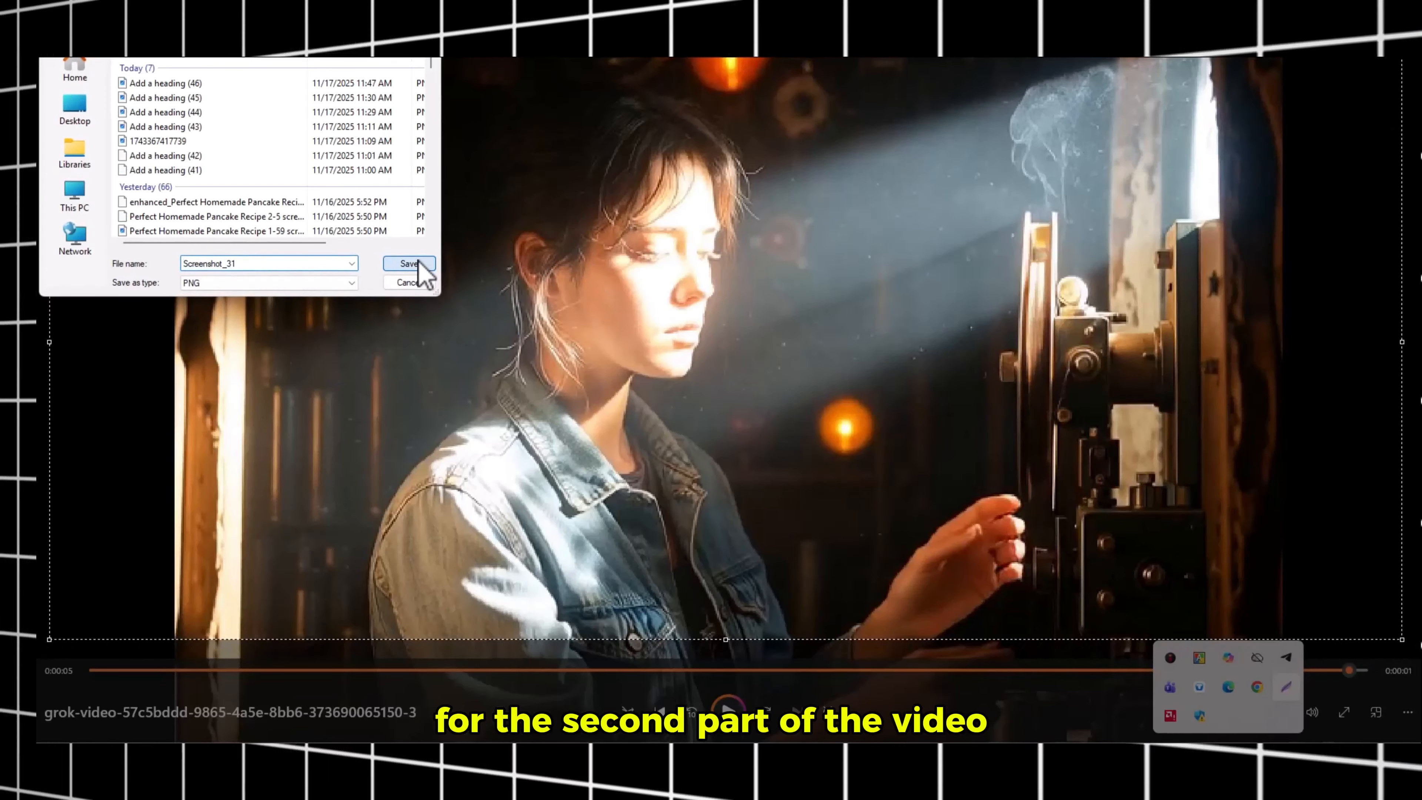
left_click(413, 267)
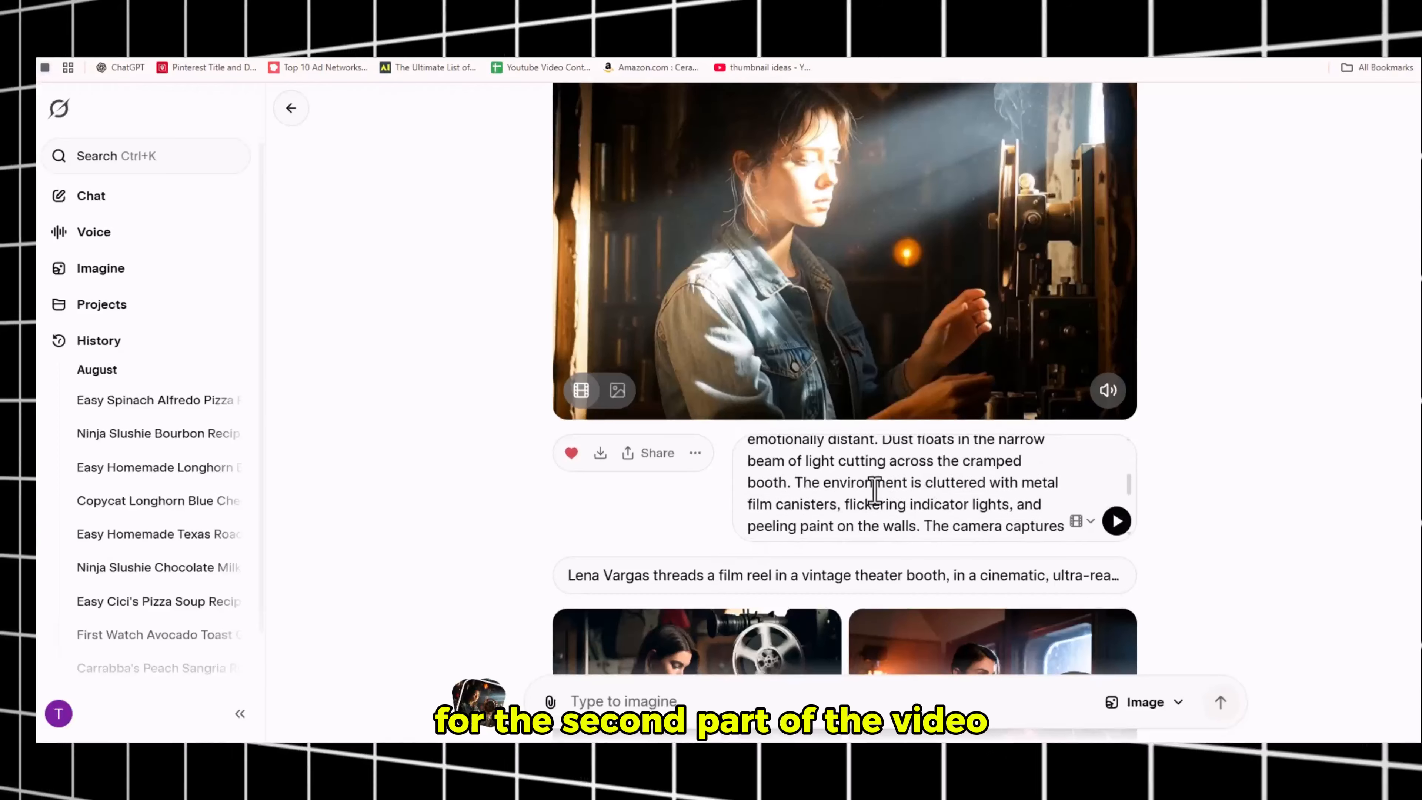
Step: Upload Screenshot_31 to Imagine as the starting image for the second part of the video
scroll(875, 491, "down", 5)
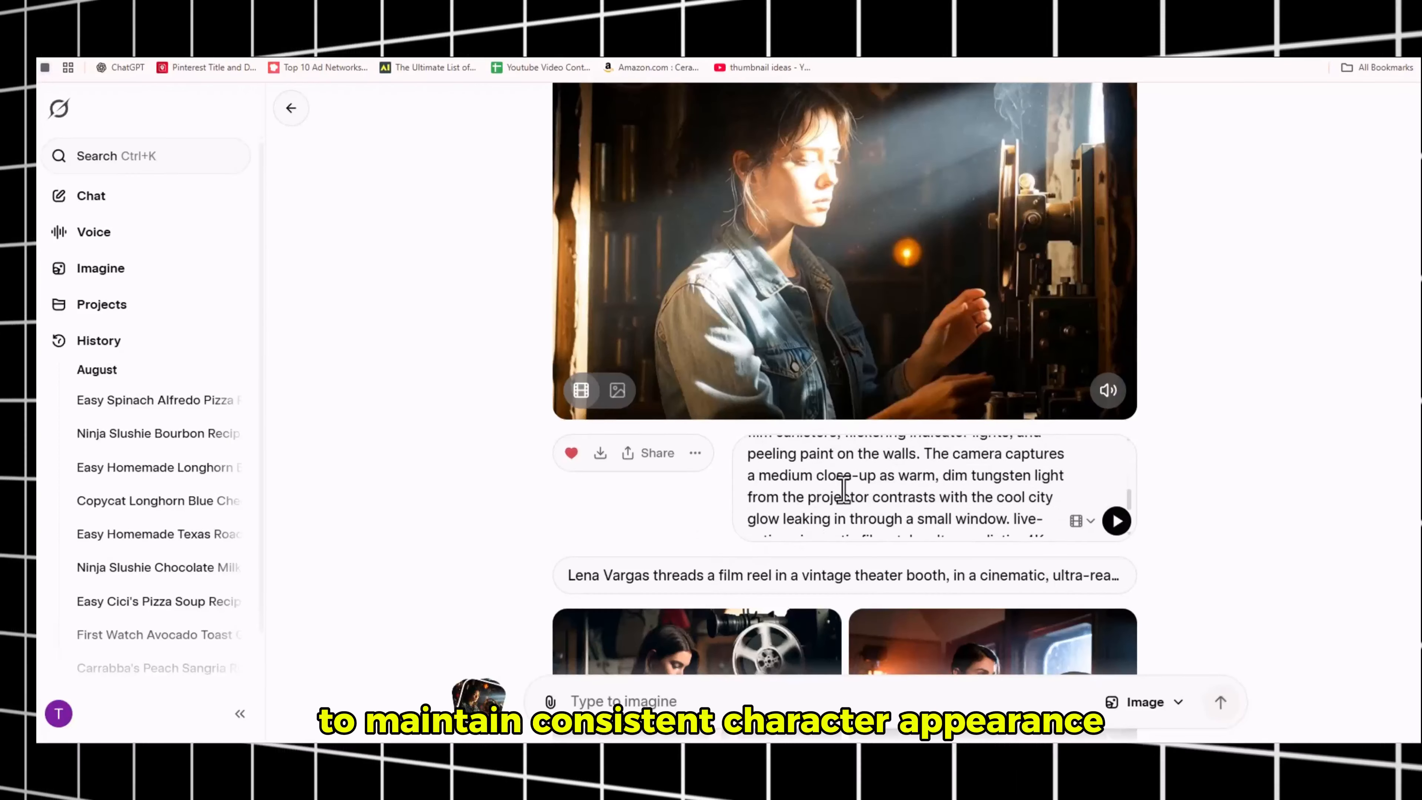
left_click(550, 701)
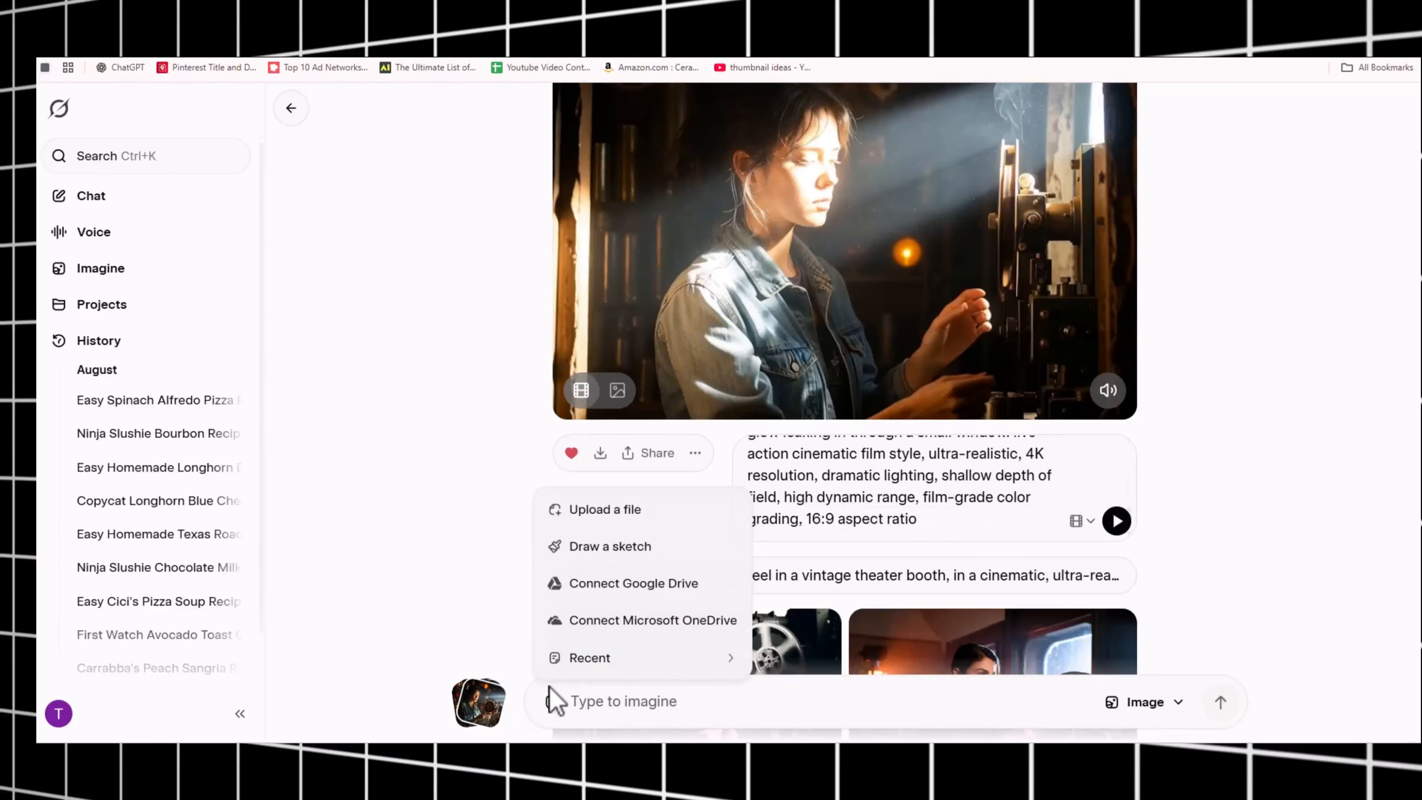
left_click(586, 511)
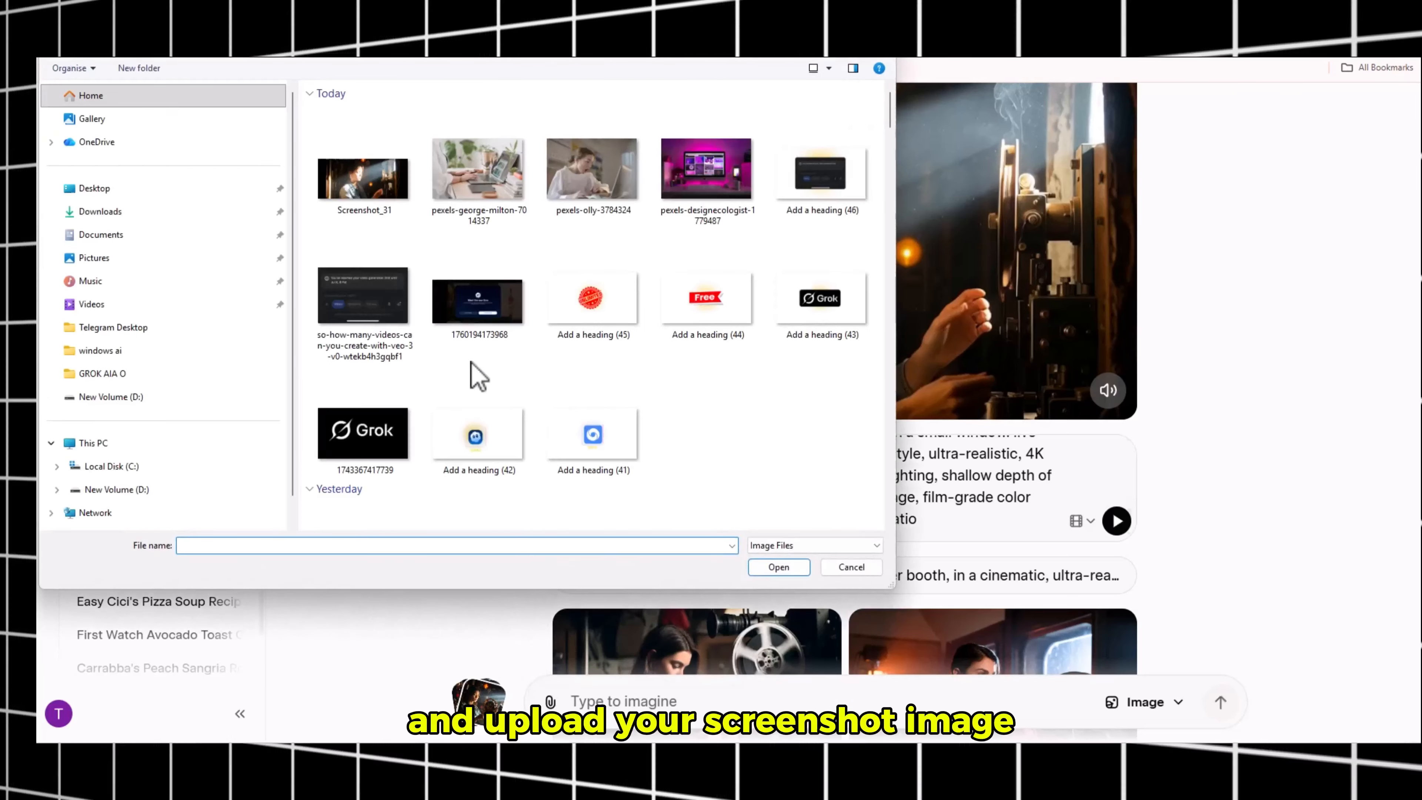
double_click(361, 185)
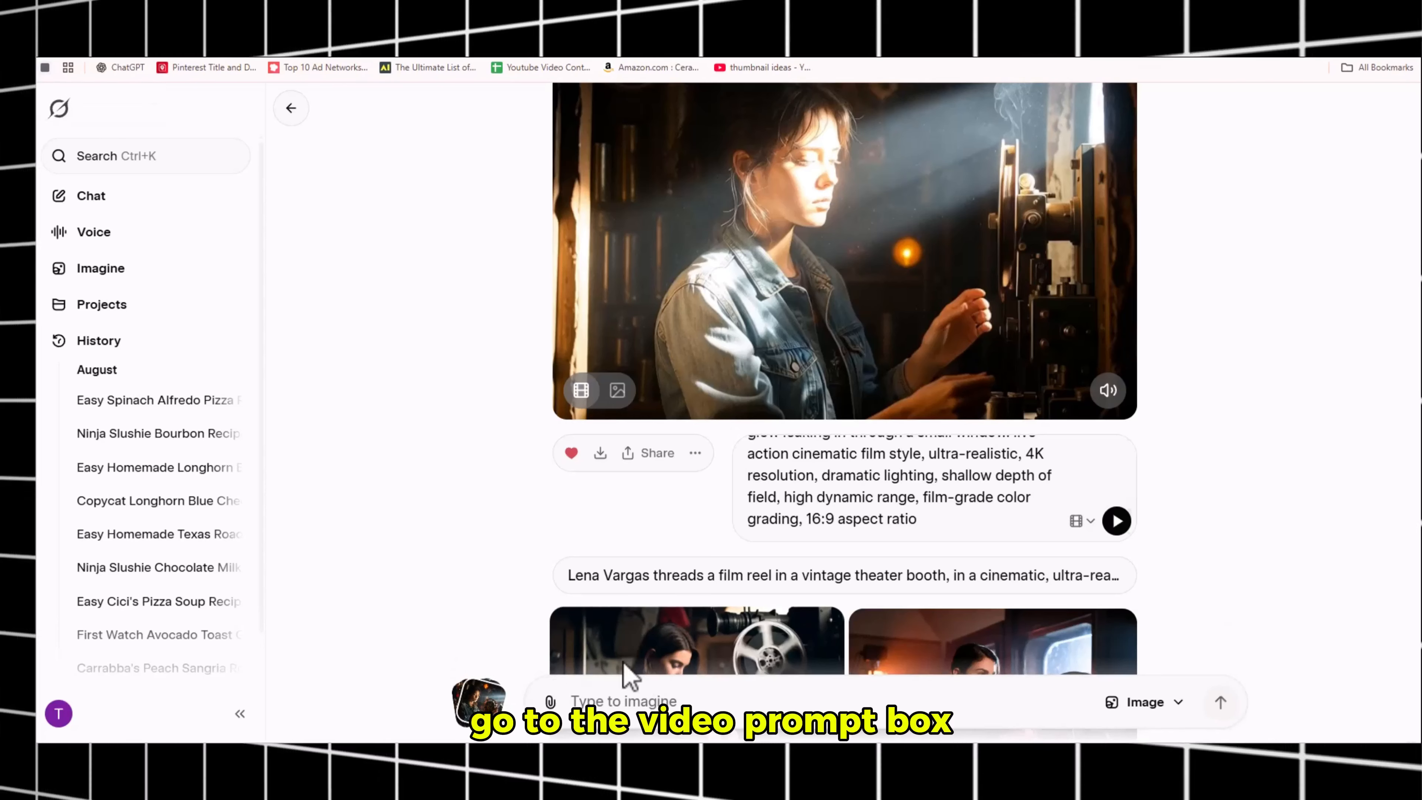
Step: Make the second video using the pasted prompt about the woman sitting alone in the silent, empty theater during a power outage
left_click(765, 453)
key("ctrl+v")
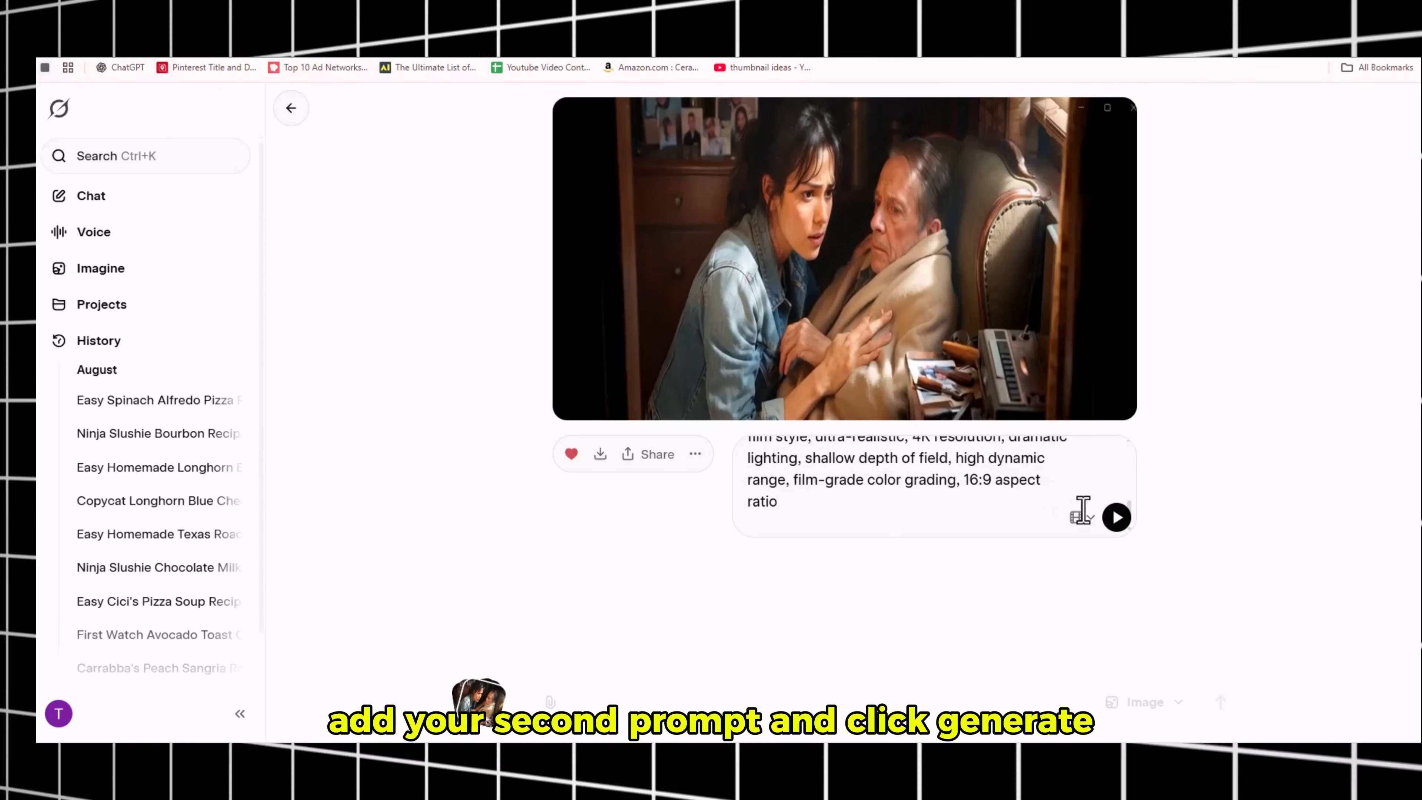
left_click(1115, 518)
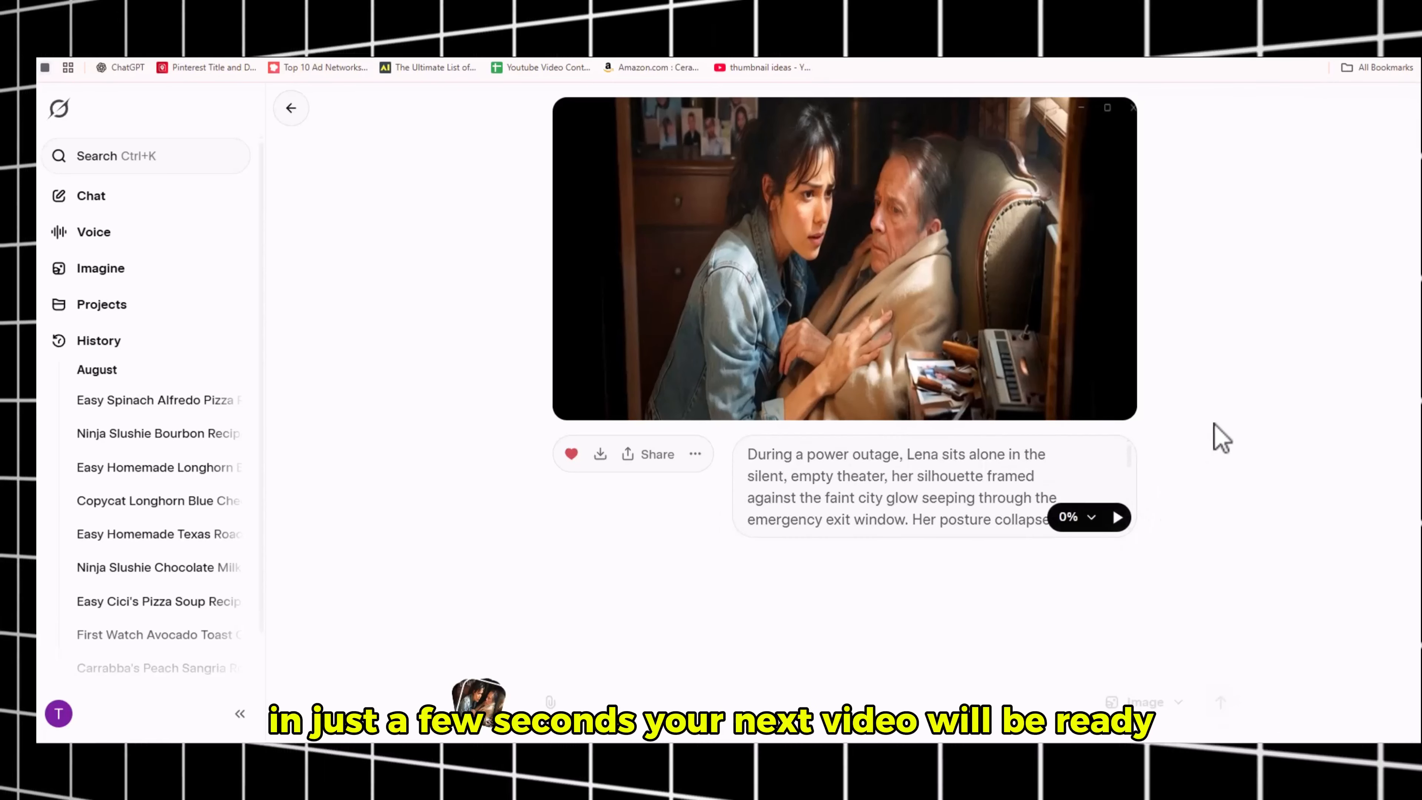